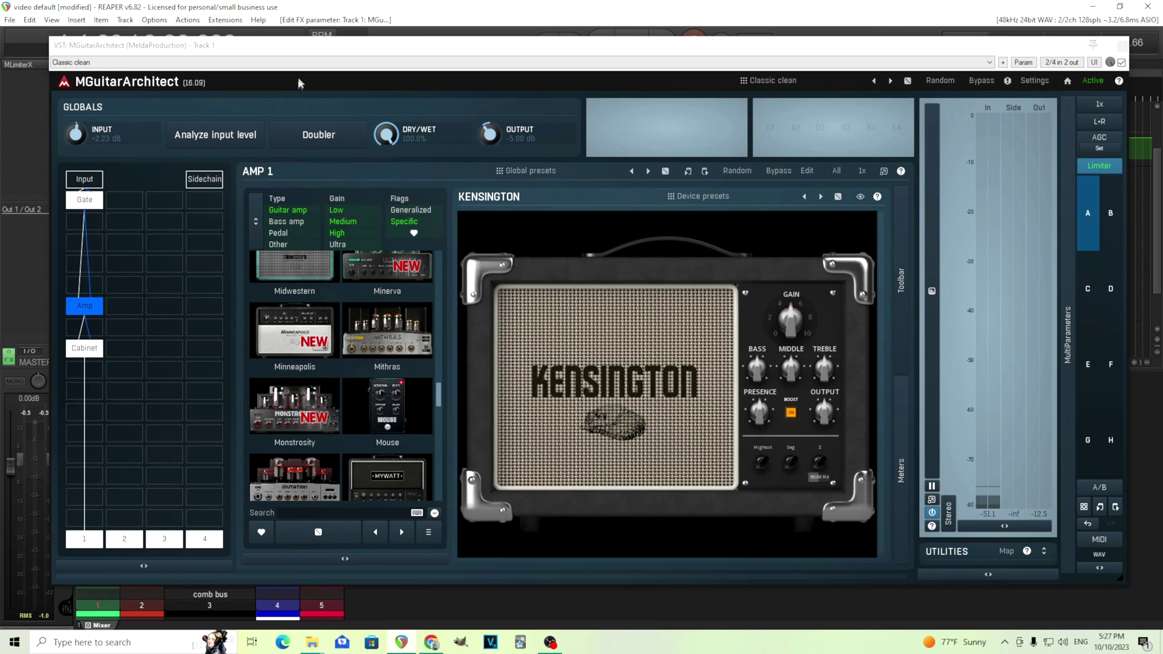
Look over the Amp module's available models and the Cabinet module in the signal chain.
drag(314, 52, 312, 52)
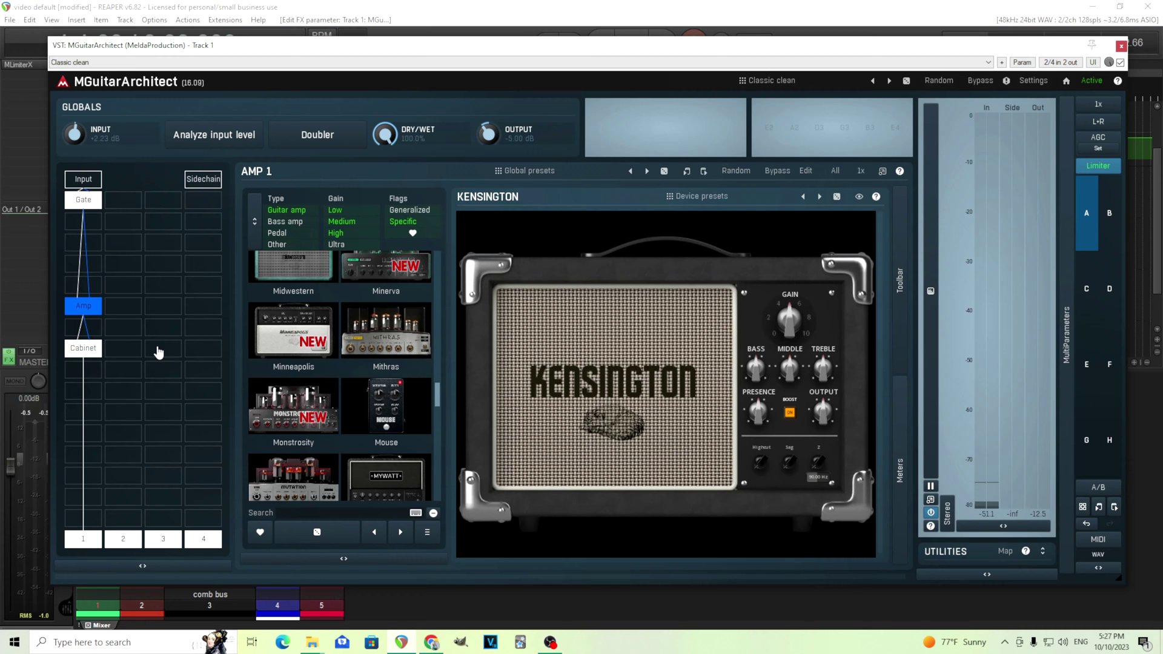
click(101, 350)
click(95, 312)
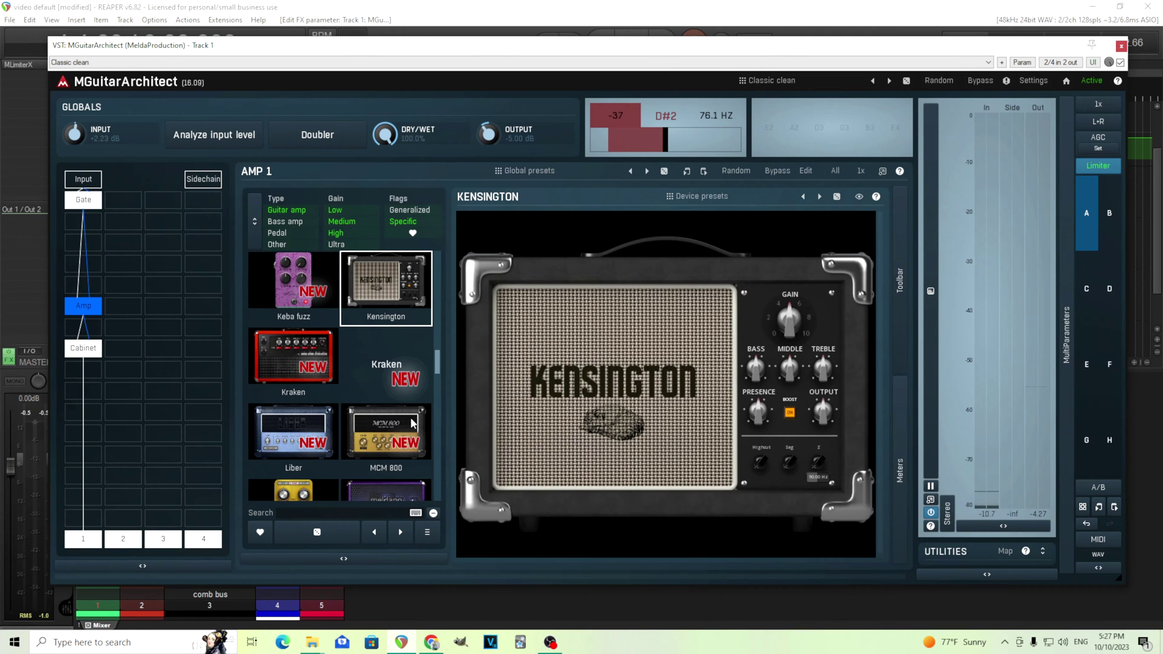
scroll(412, 422, up, 5)
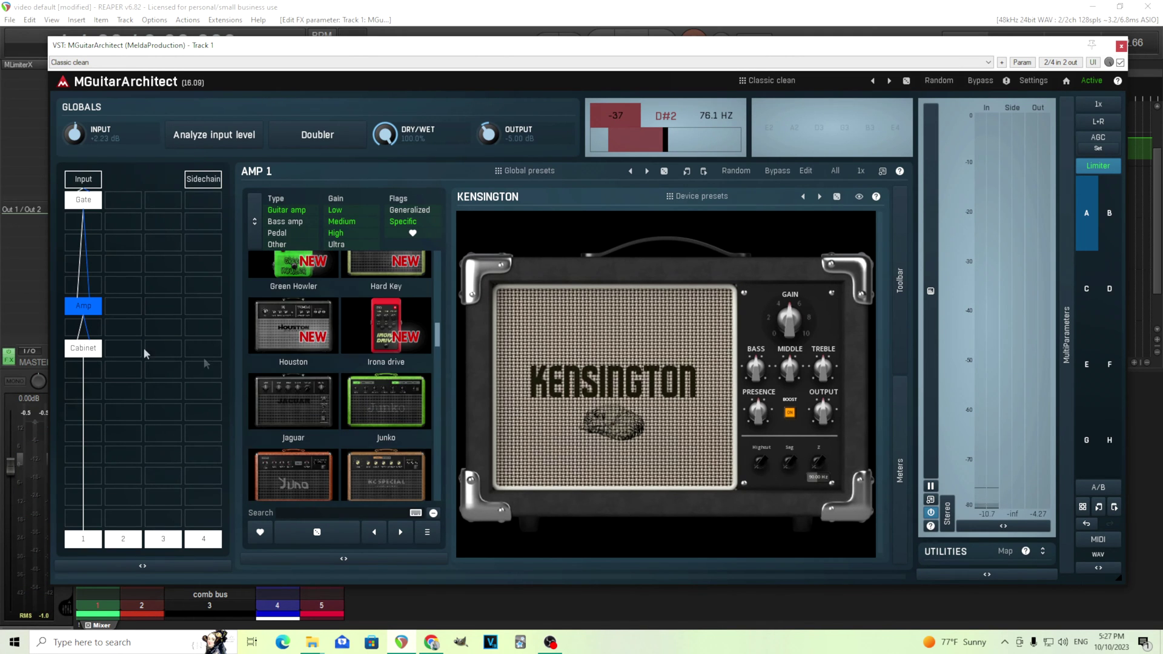
click(85, 348)
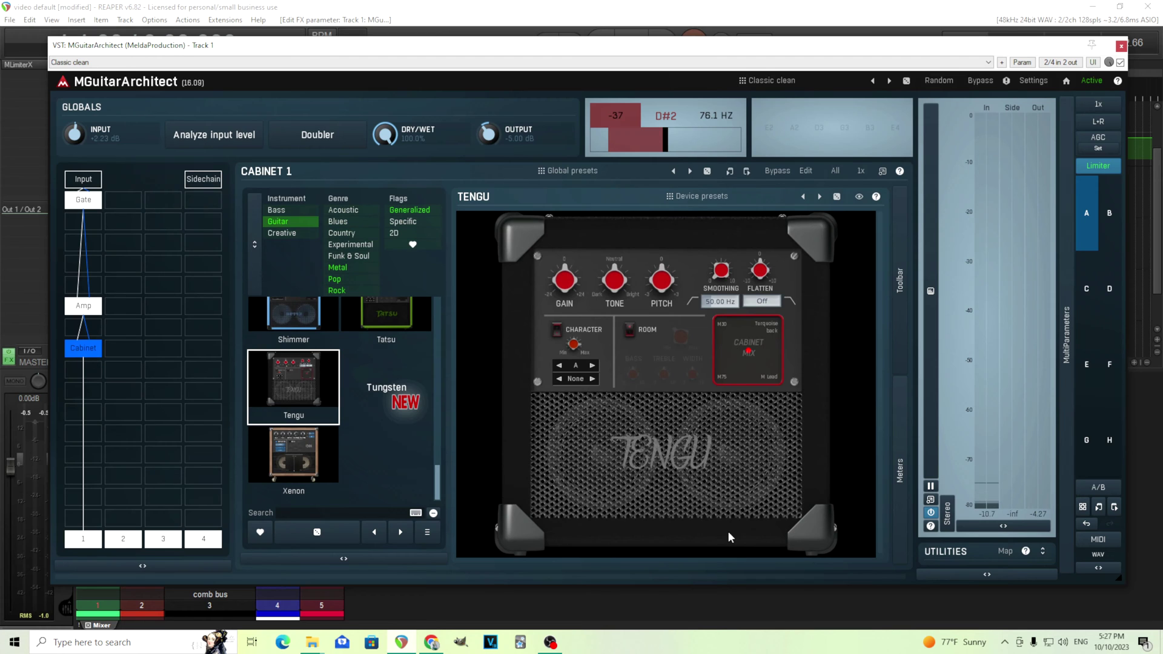
Bypass the Cabinet module and add an ImpulseResponse module in the slot directly below it.
double_click(88, 348)
double_click(97, 371)
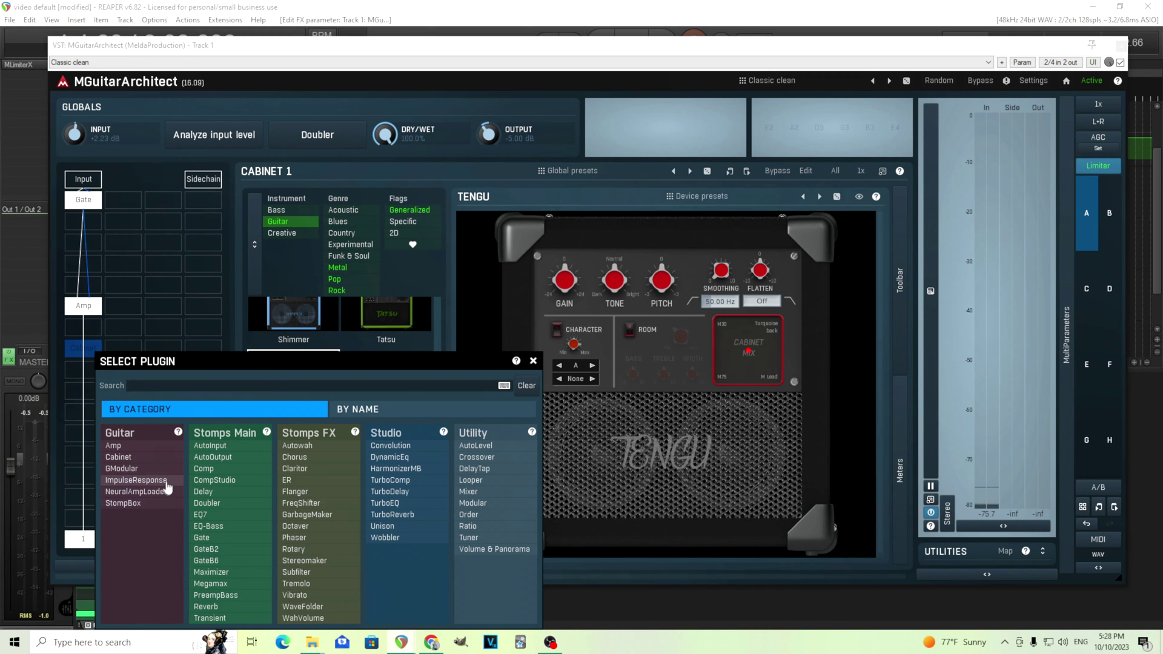
click(136, 480)
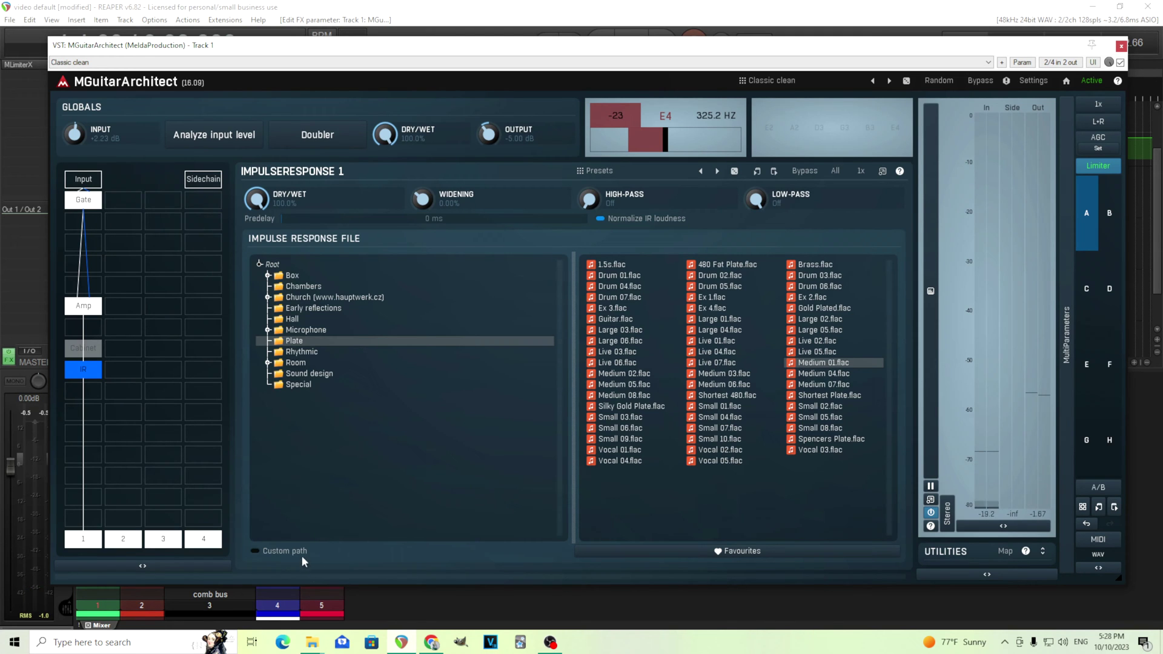
Load the first Classic Lead 80 412 impulse file from File Explorer's 200 ms folder into the ImpulseResponse module.
click(284, 551)
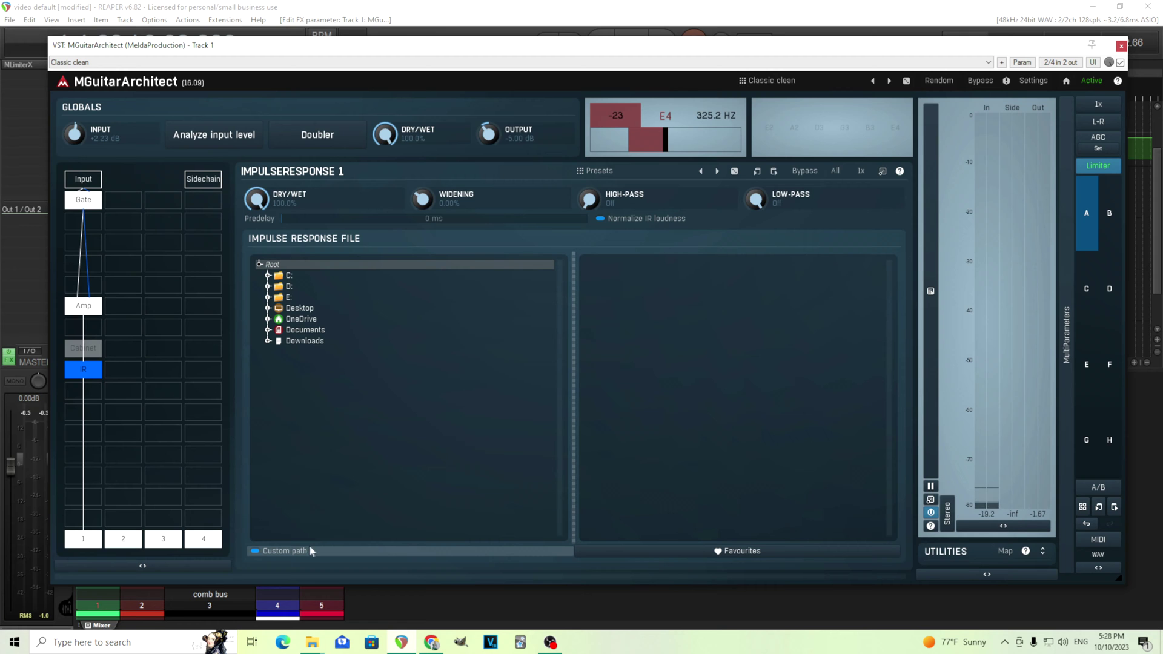
click(308, 550)
mouse_move(314, 644)
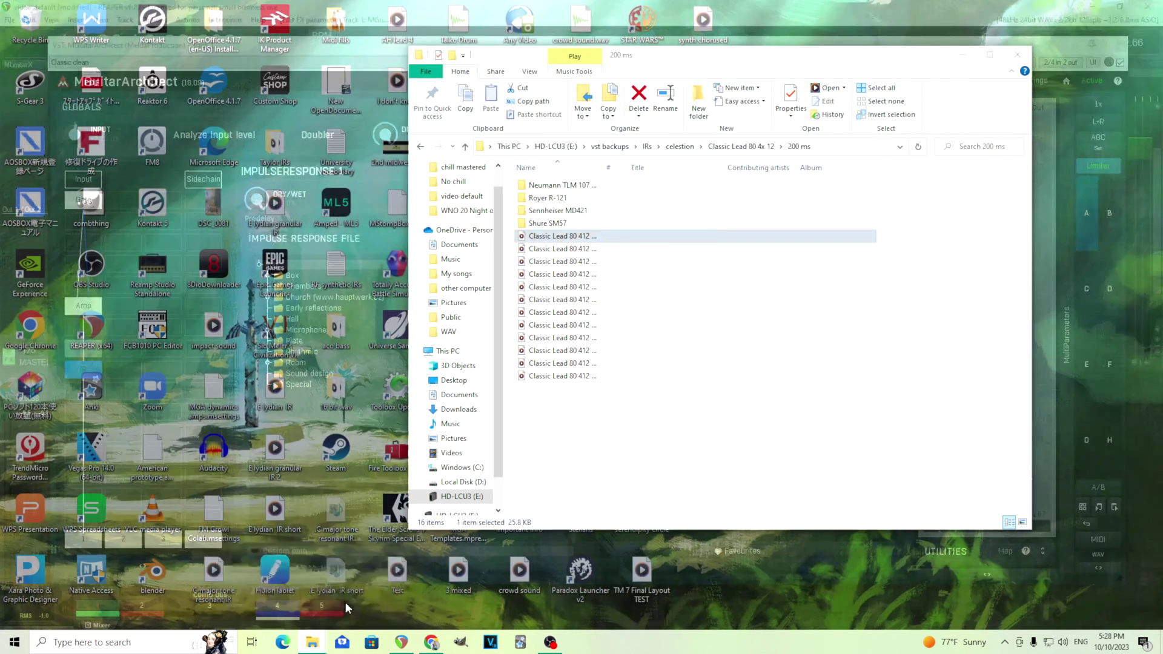
click(345, 602)
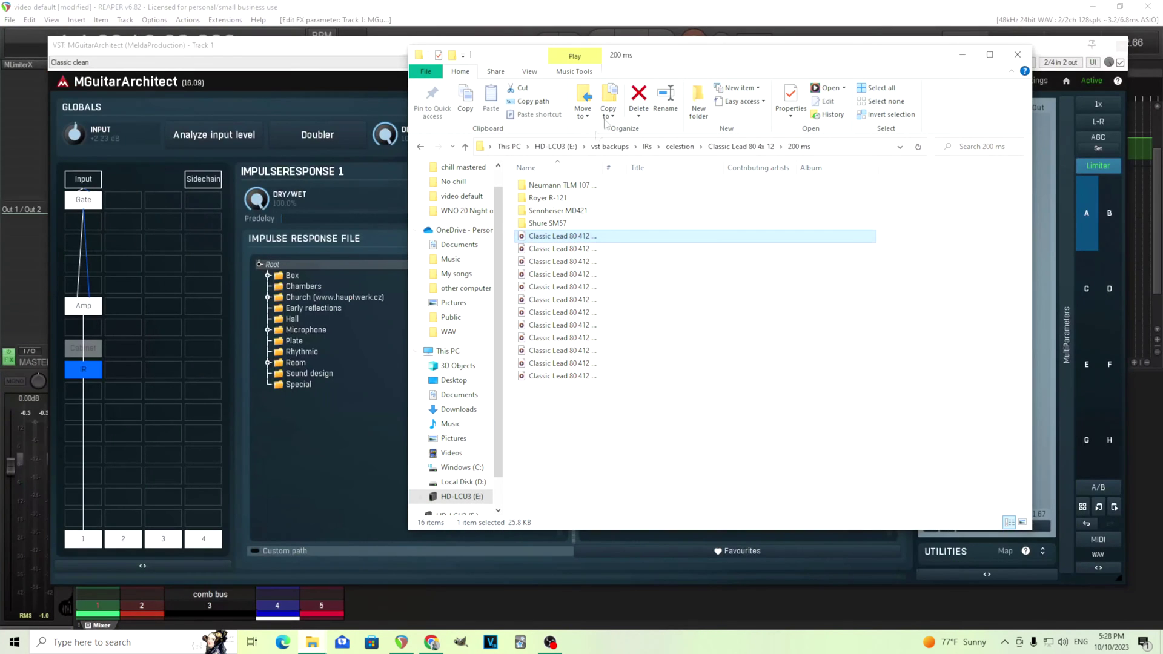
drag(671, 58, 236, 107)
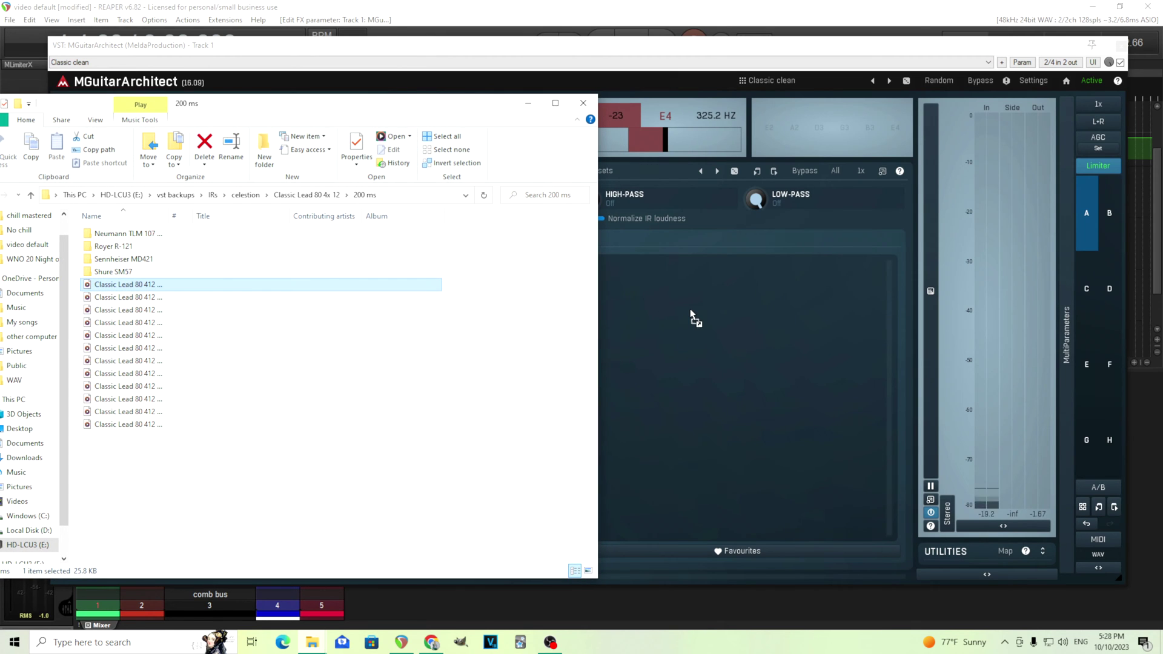
drag(689, 308, 689, 309)
click(527, 103)
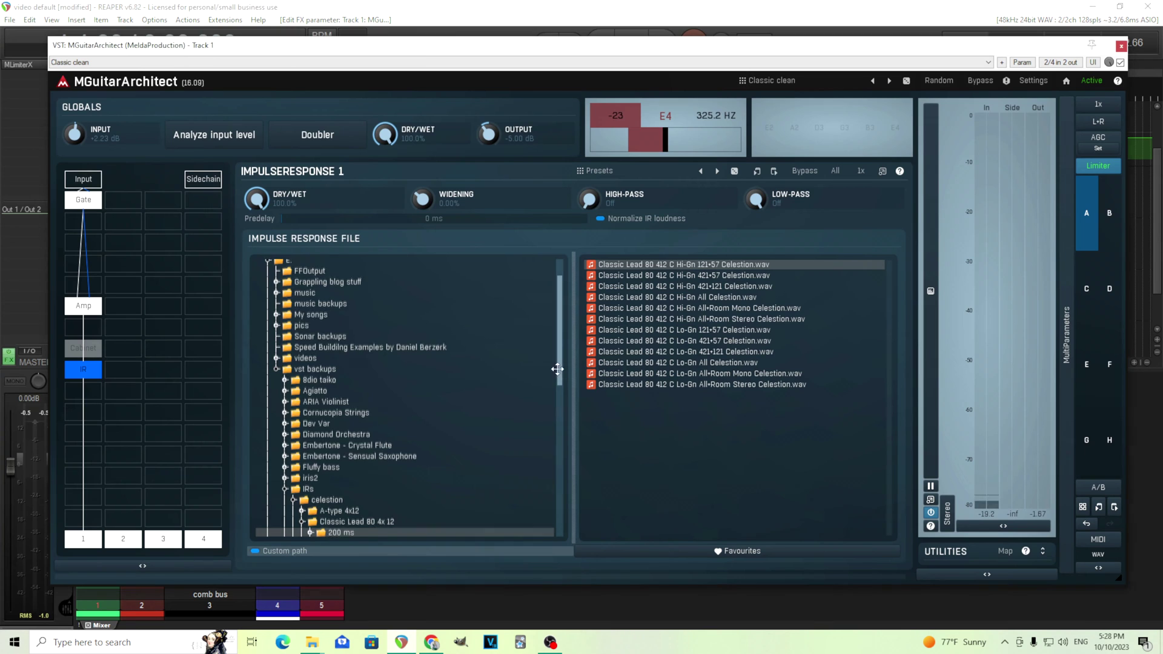
Audition the Classic Lead 80 Hi-Gn All impulse, plus Balanced, Dark and Dark 2 from its Royer R-121 folder.
drag(557, 371, 579, 427)
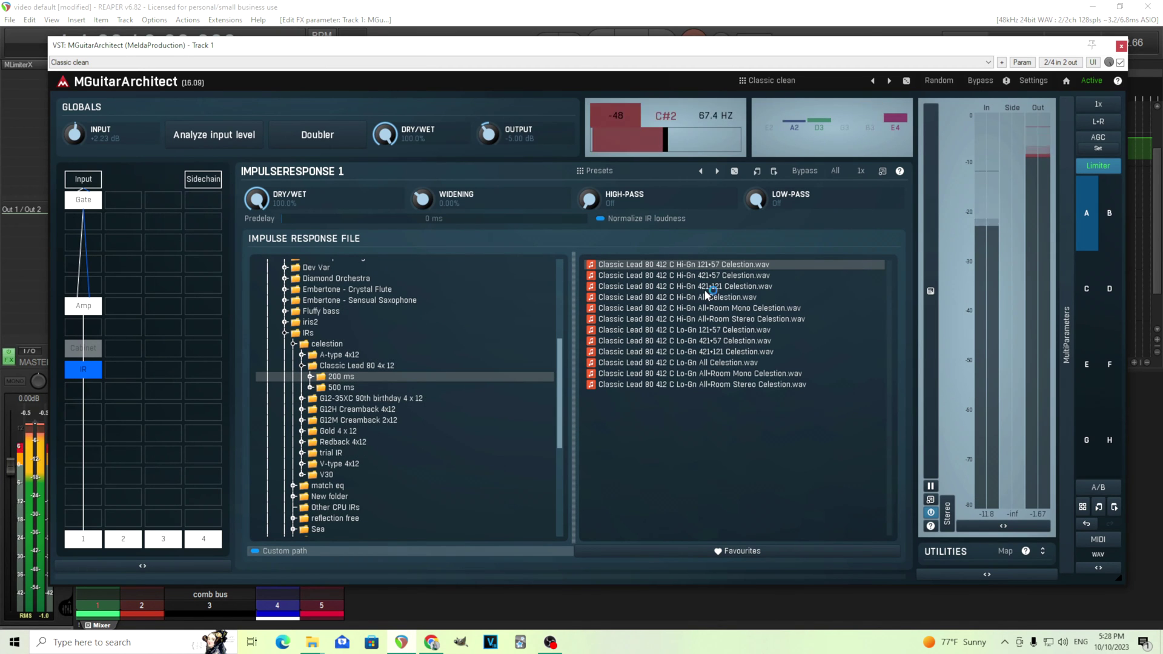
click(721, 297)
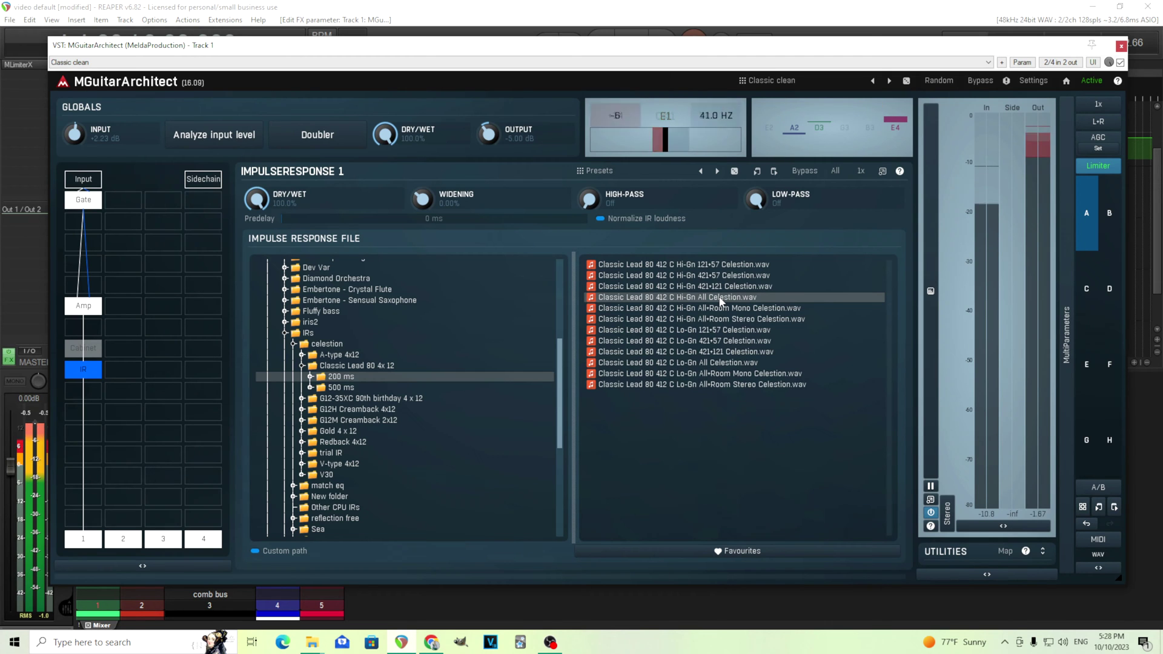
scroll(312, 380, up, 5)
scroll(312, 380, down, 5)
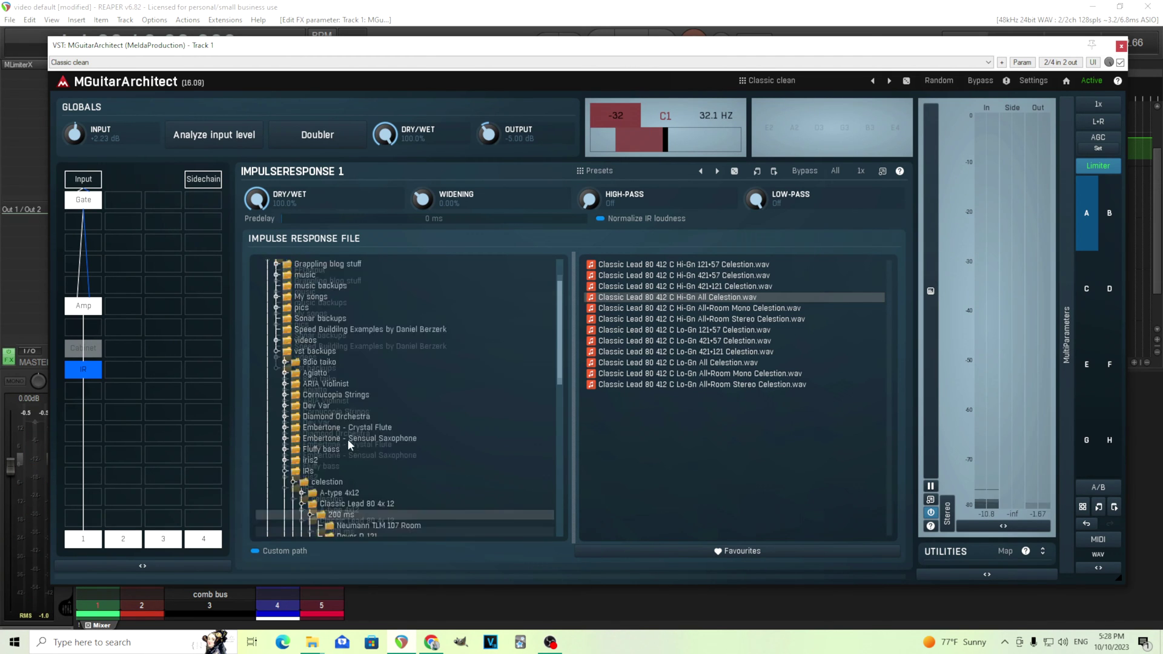
click(354, 400)
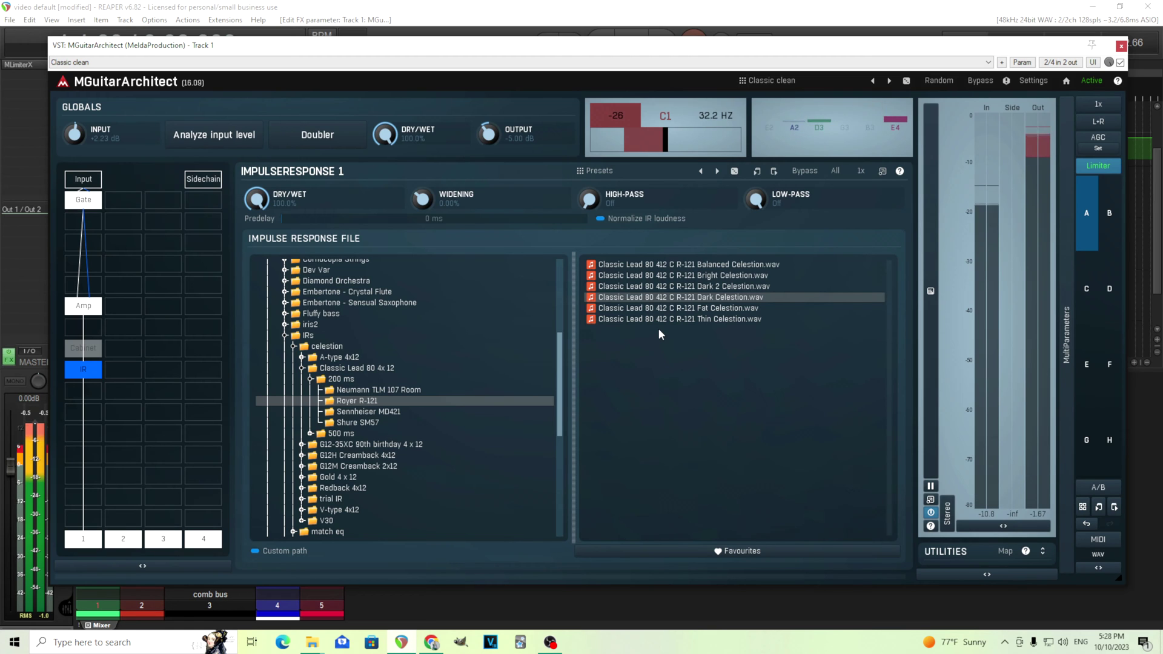
click(683, 264)
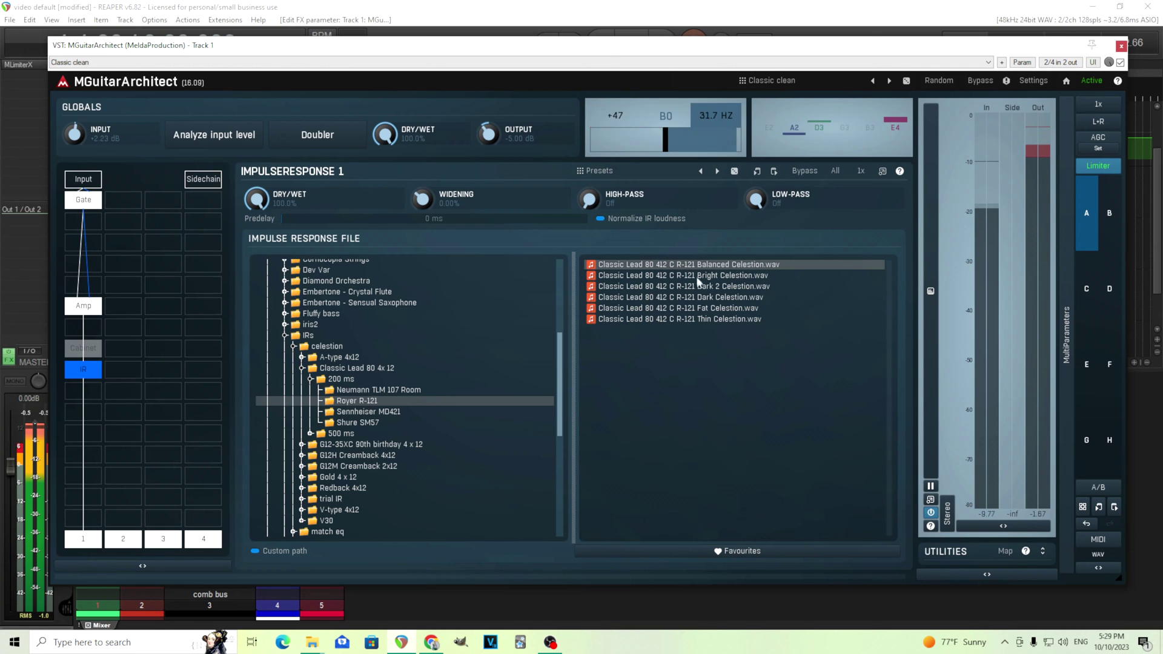
click(718, 299)
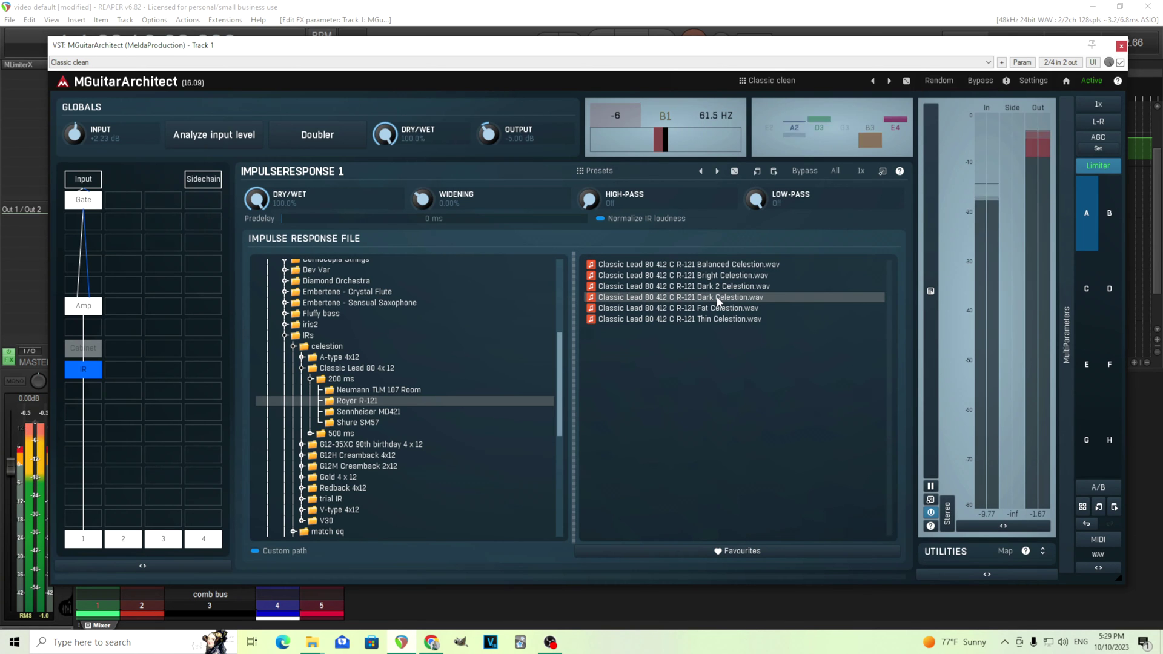
click(720, 288)
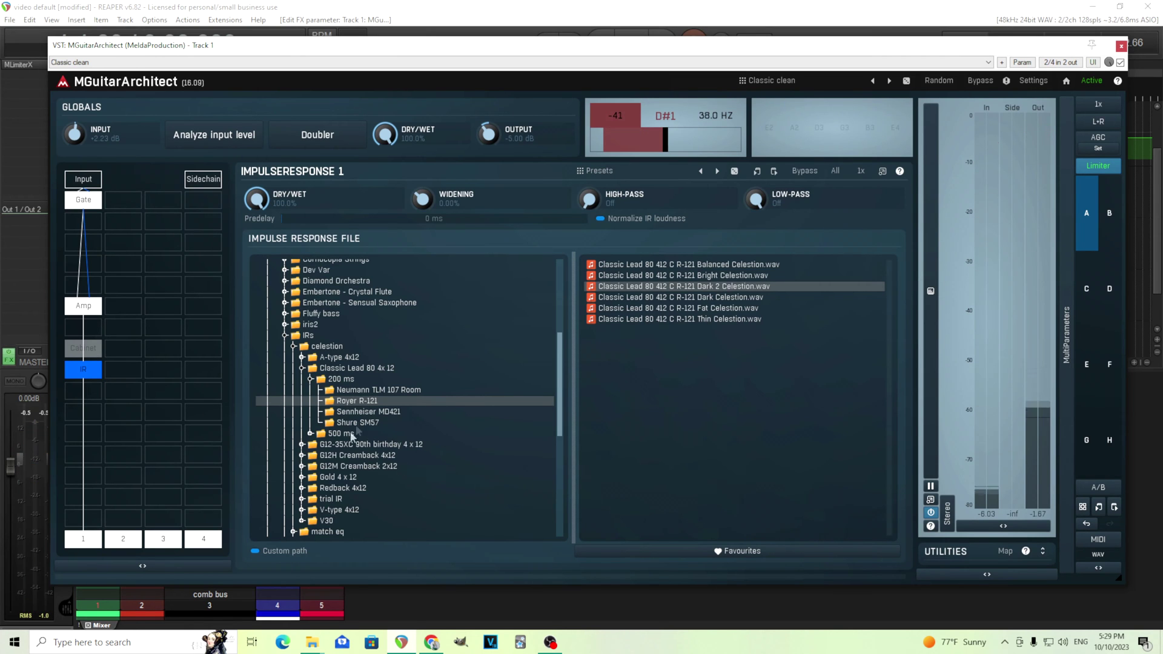
Expand the G12-35XC 90th birthday 4 x 12 folder and load the Classic Lead 80 SM57 Balanced impulse from the Shure SM57 folder.
click(303, 445)
scroll(369, 443, down, 3)
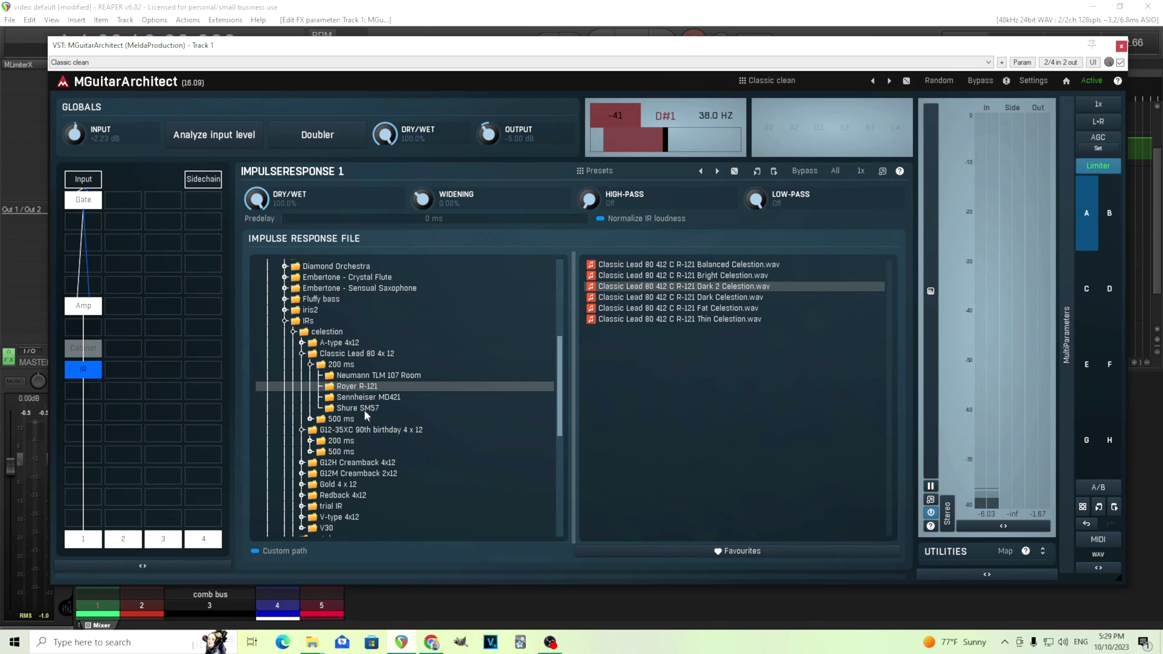
click(365, 408)
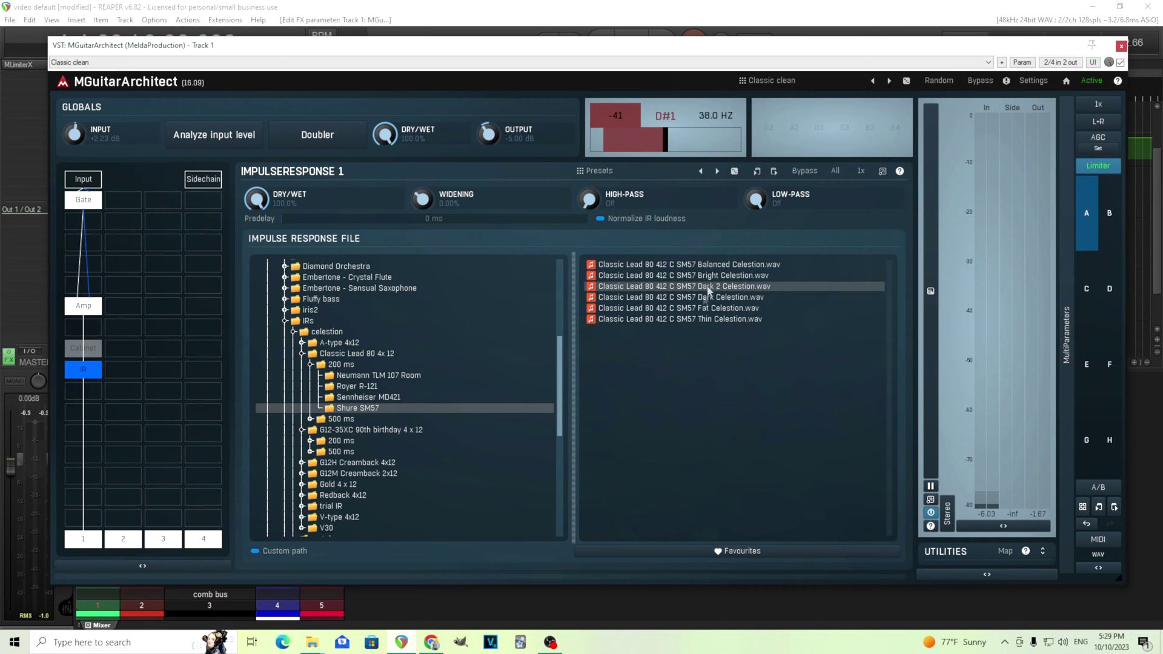
click(709, 265)
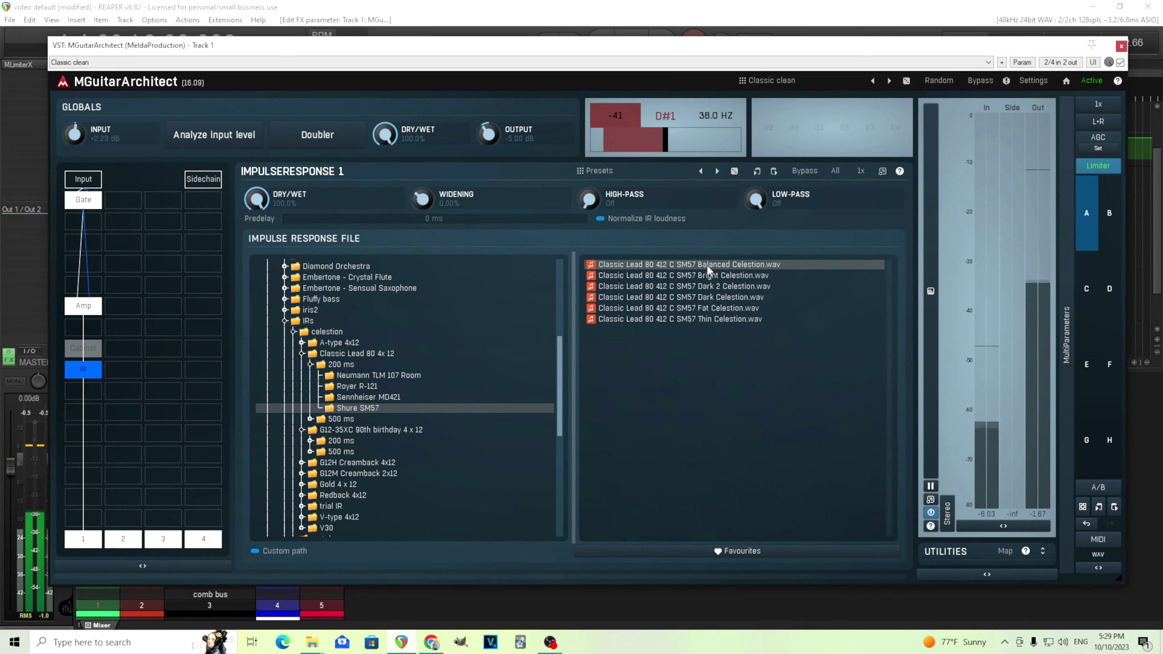
Audition the SM57 Dark 2, Bright and Thin impulses from the G12-35XC 200 ms Shure SM57 folder.
click(348, 441)
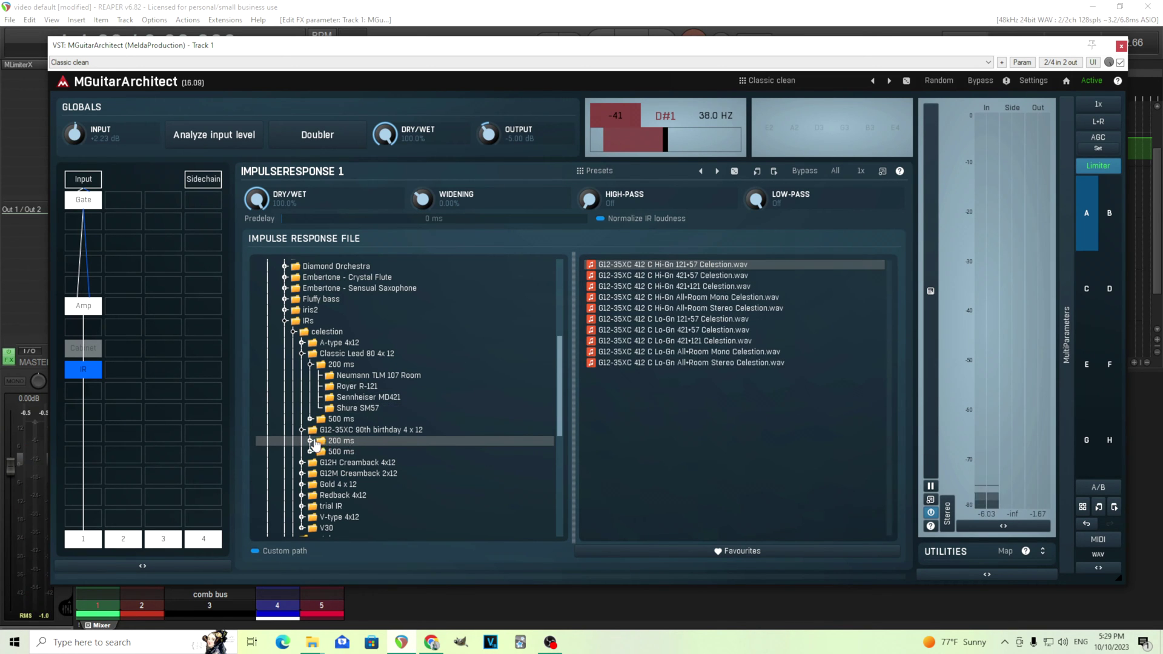
scroll(315, 443, up, 3)
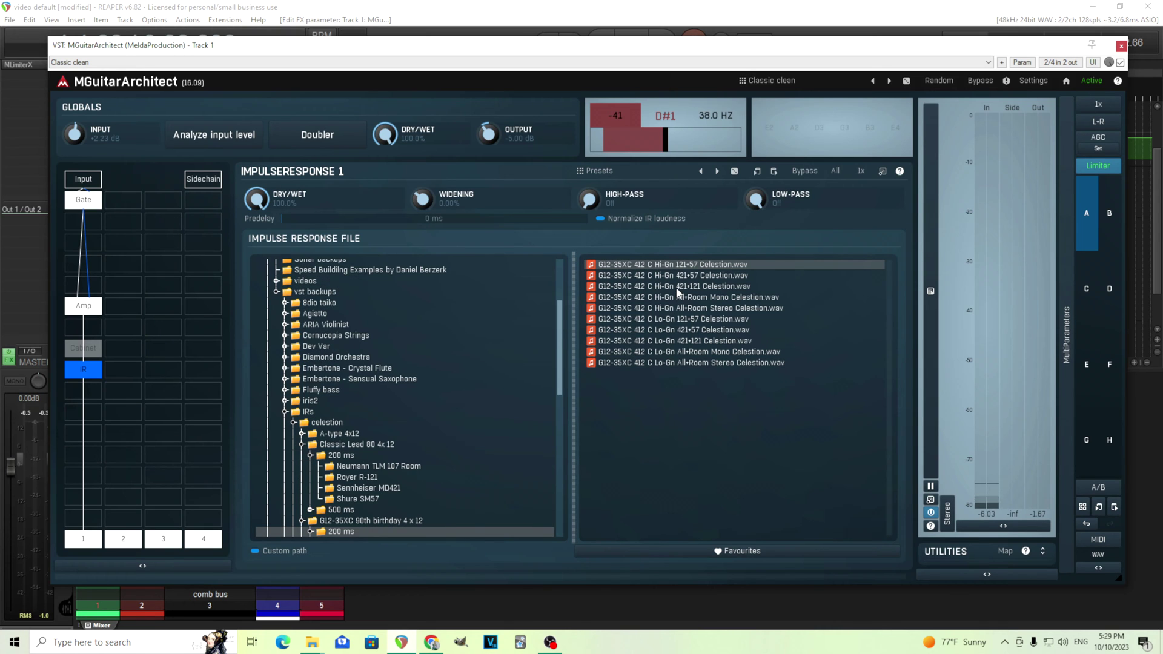
scroll(398, 449, down, 3)
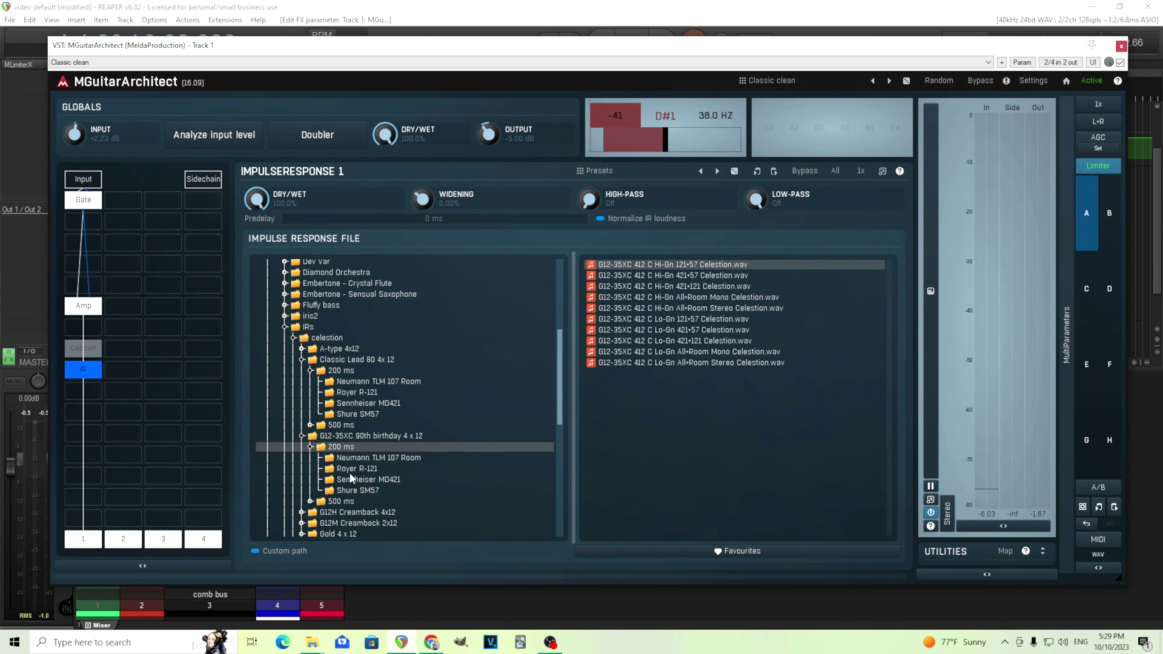
click(339, 490)
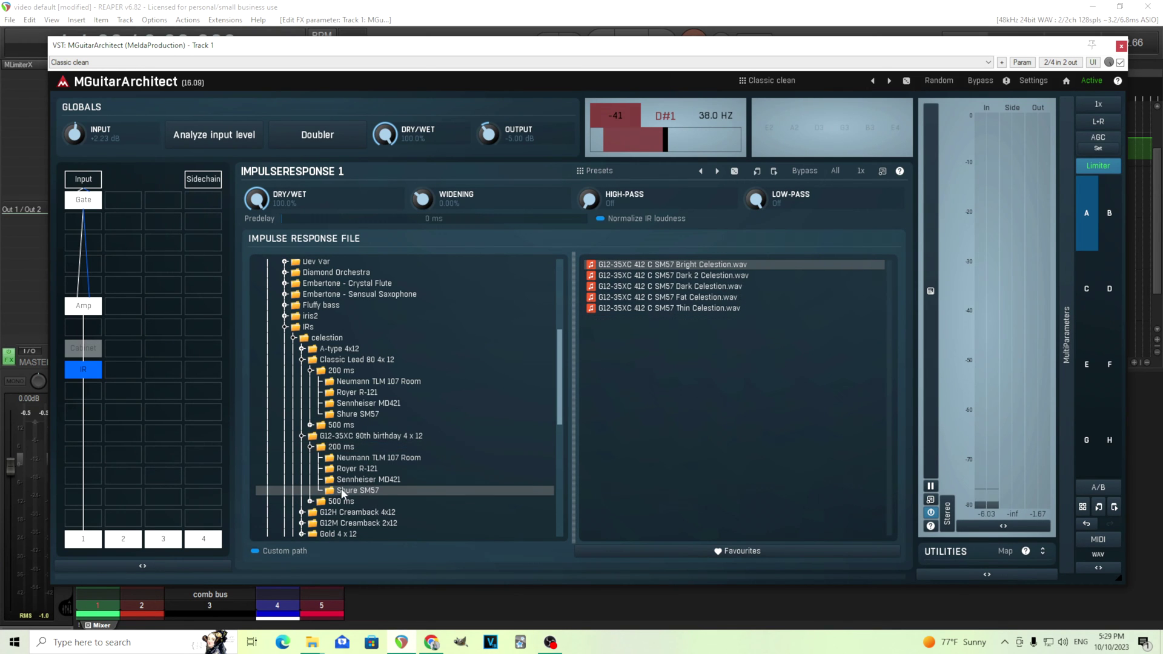
click(731, 276)
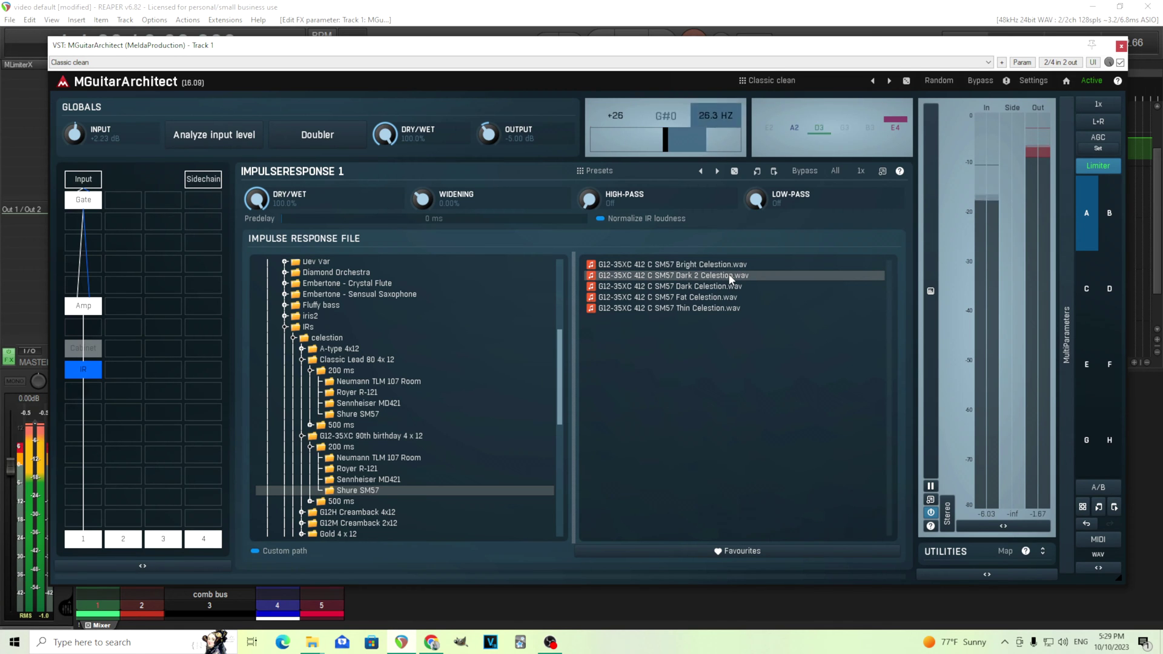
click(724, 268)
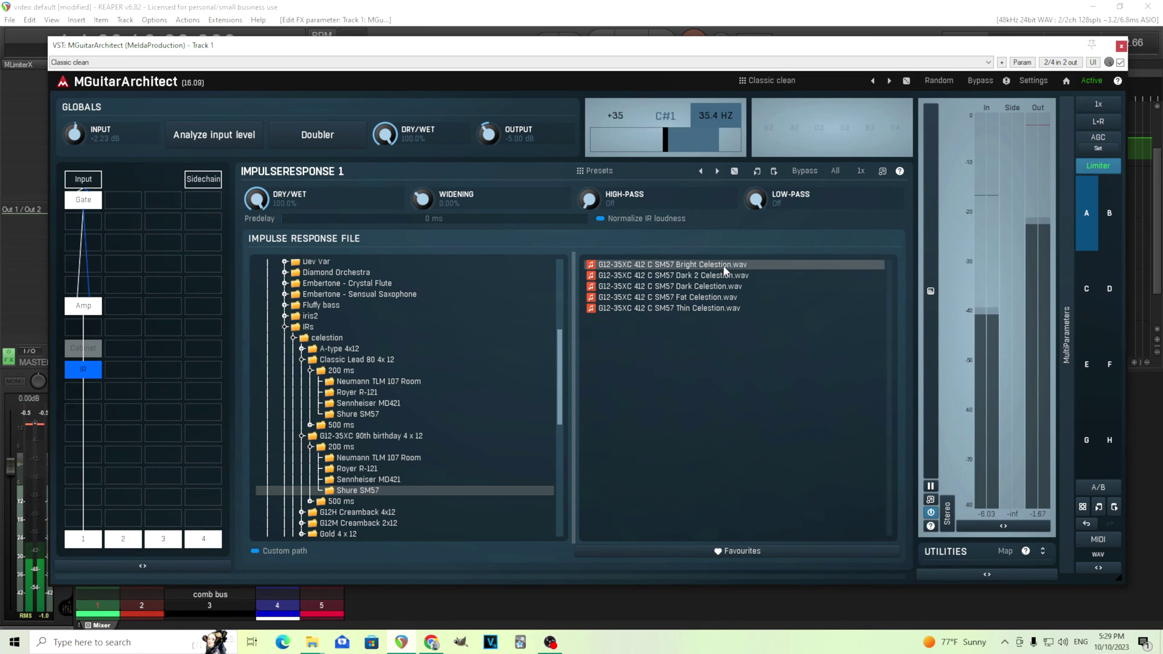
click(707, 309)
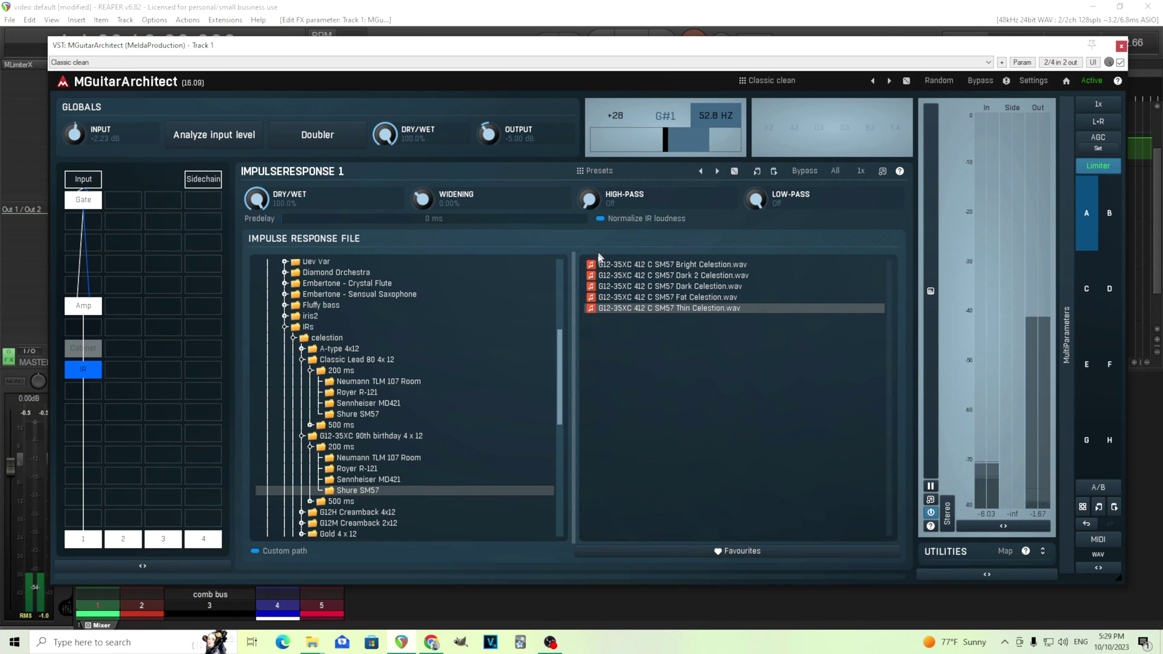
Try a high-pass of about 117 Hz and a low-pass of about 5.8 kHz on the impulse response, returning each to Off.
drag(588, 201, 589, 179)
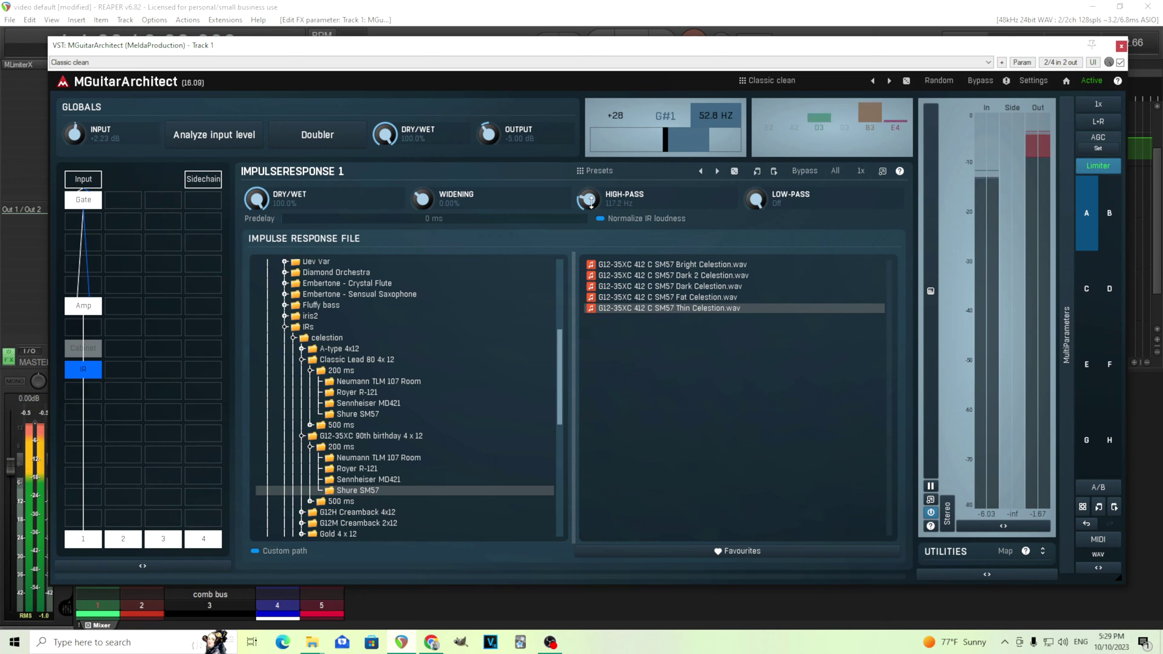
mouse_move(590, 203)
mouse_down()
mouse_move(590, 157)
mouse_move(589, 202)
mouse_up()
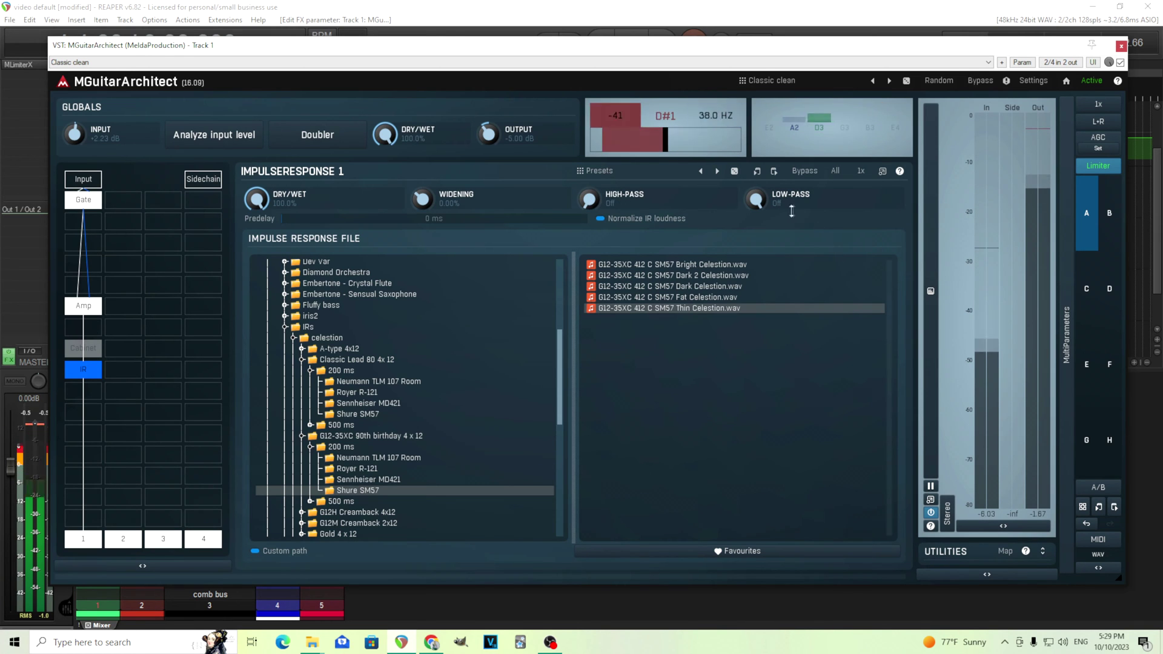
mouse_move(755, 202)
mouse_down()
mouse_move(757, 219)
mouse_move(757, 207)
mouse_up()
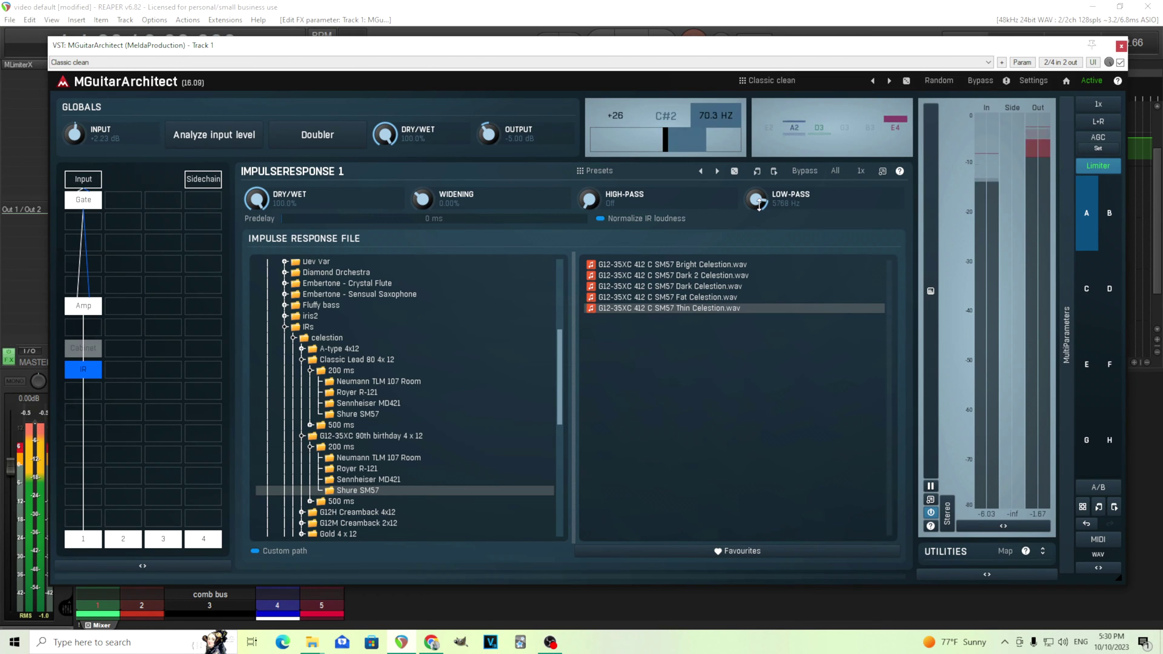
drag(759, 205, 759, 170)
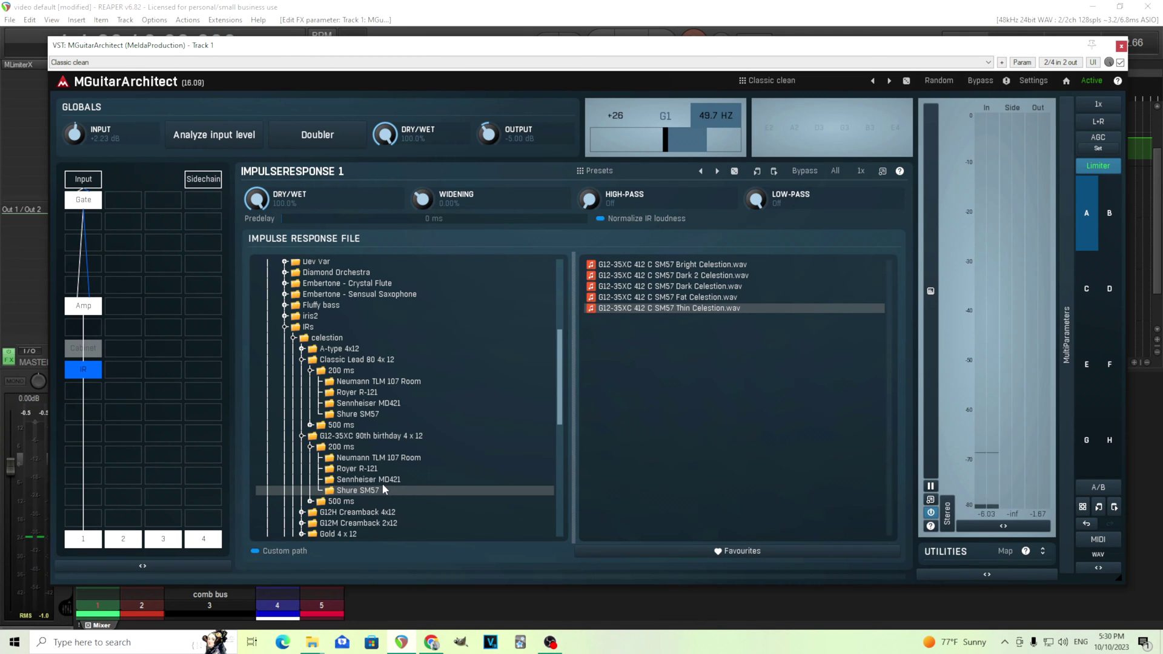
Load the G12-35XC 412 C Lo-Gn All+Room Stereo impulse from the 200 ms folder and set Widening to Mono.
click(350, 449)
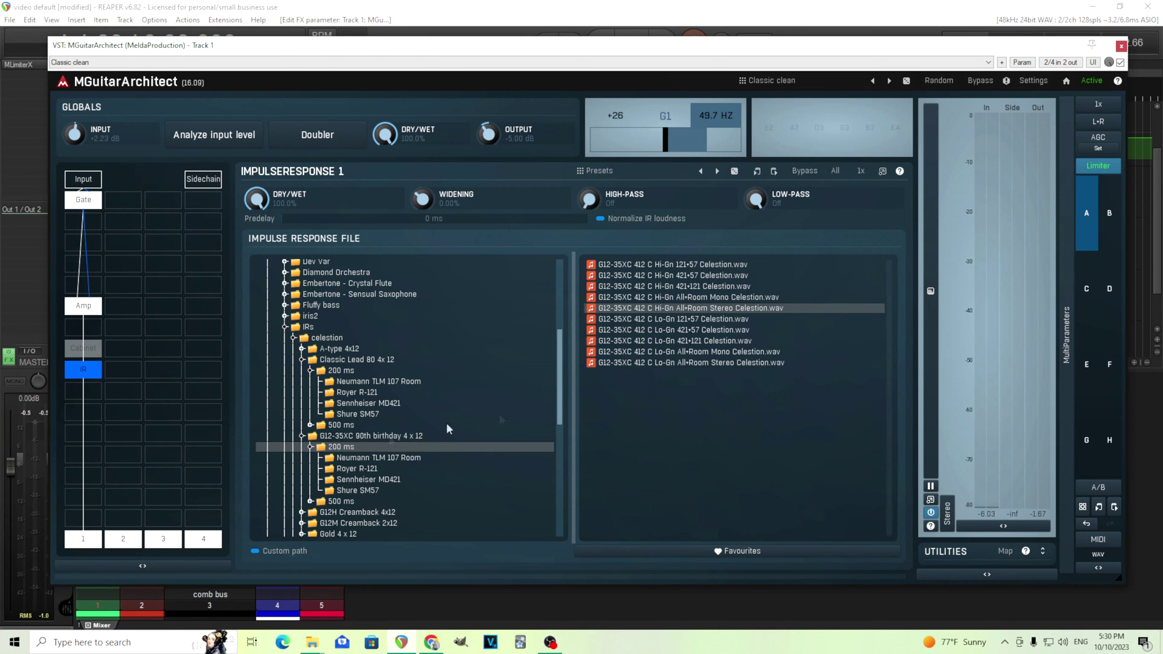
click(697, 363)
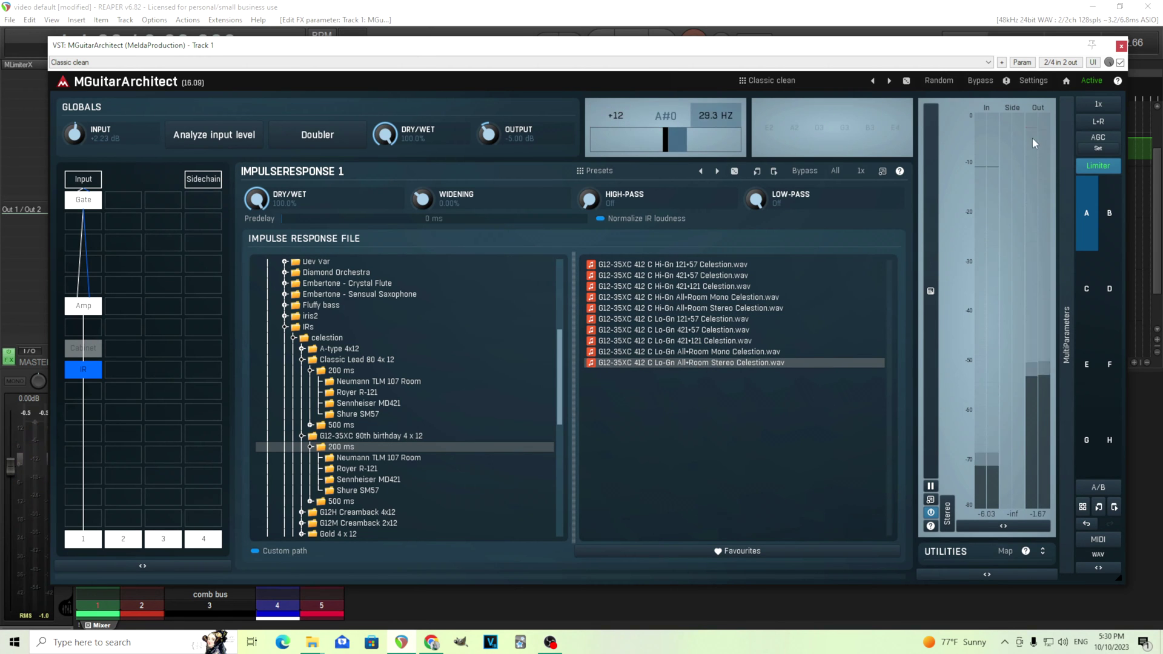
drag(426, 198, 437, 228)
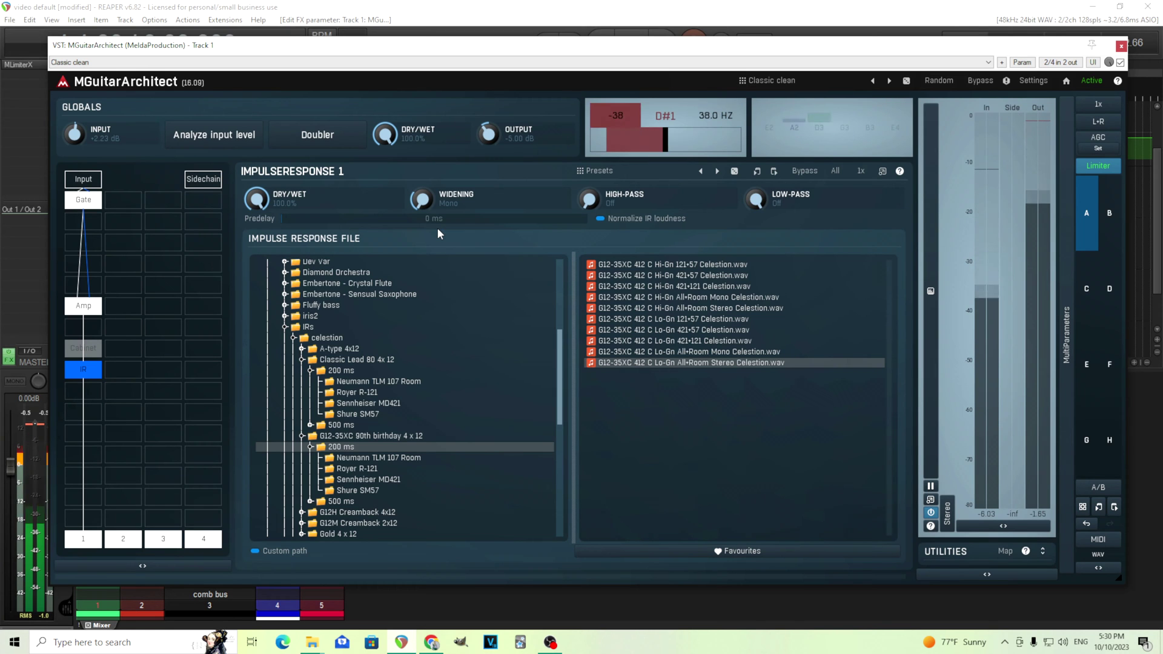
Try the impulse's Widening at about 170% and at Mono, and set it to 0%.
drag(427, 207, 430, 202)
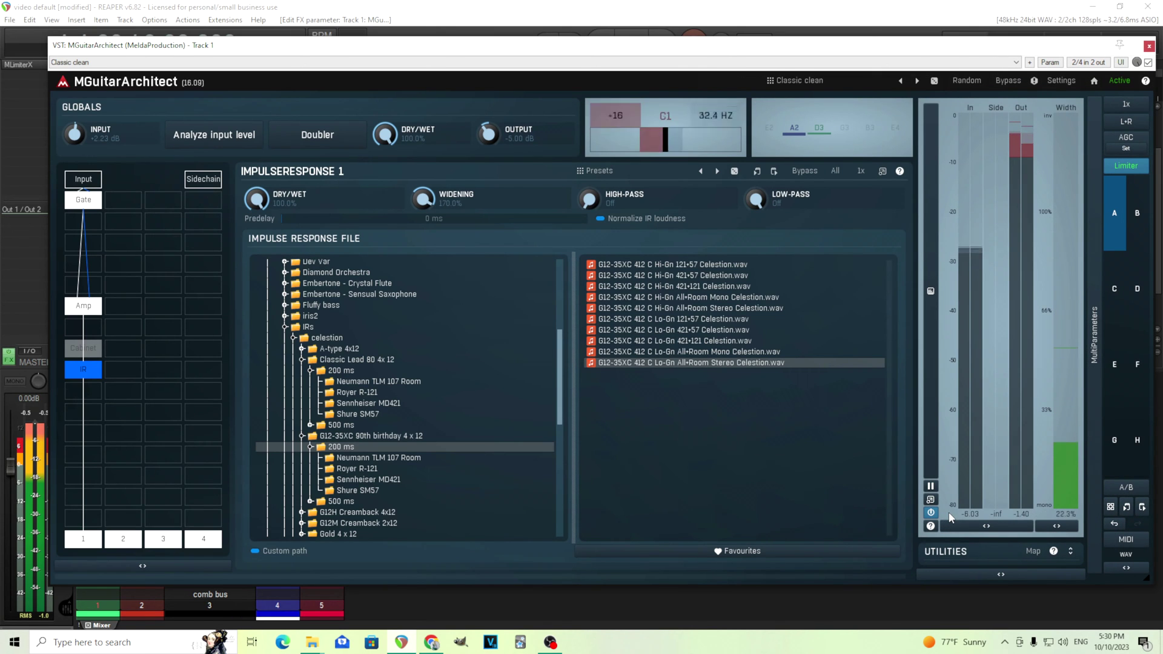
right_click(426, 203)
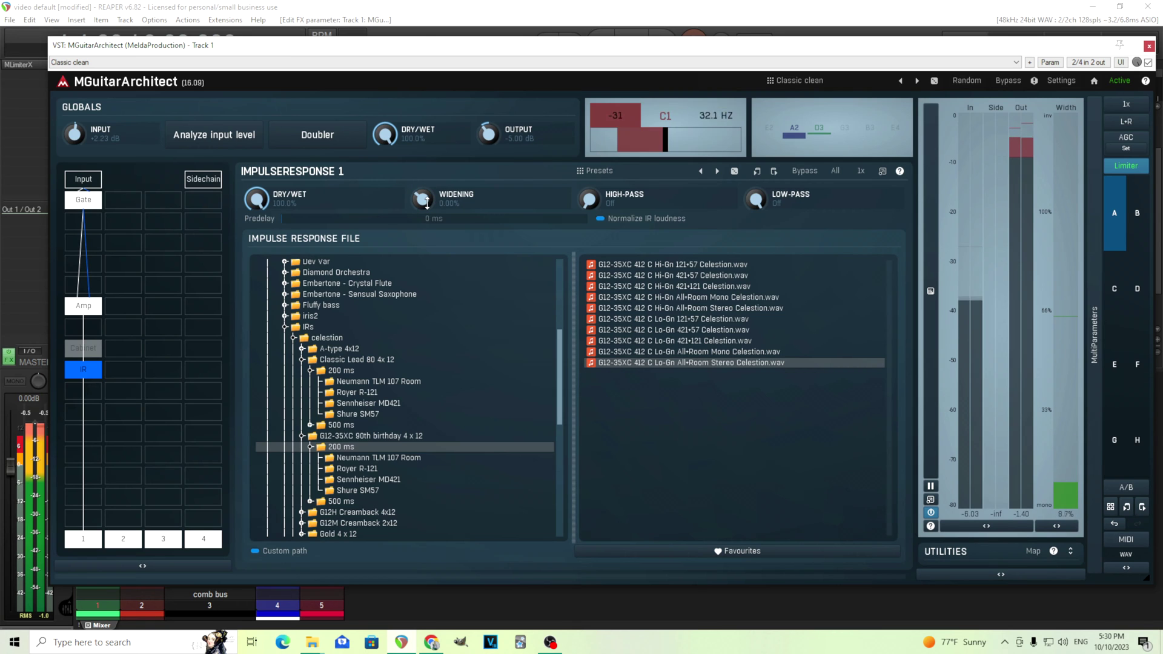
drag(426, 203, 427, 264)
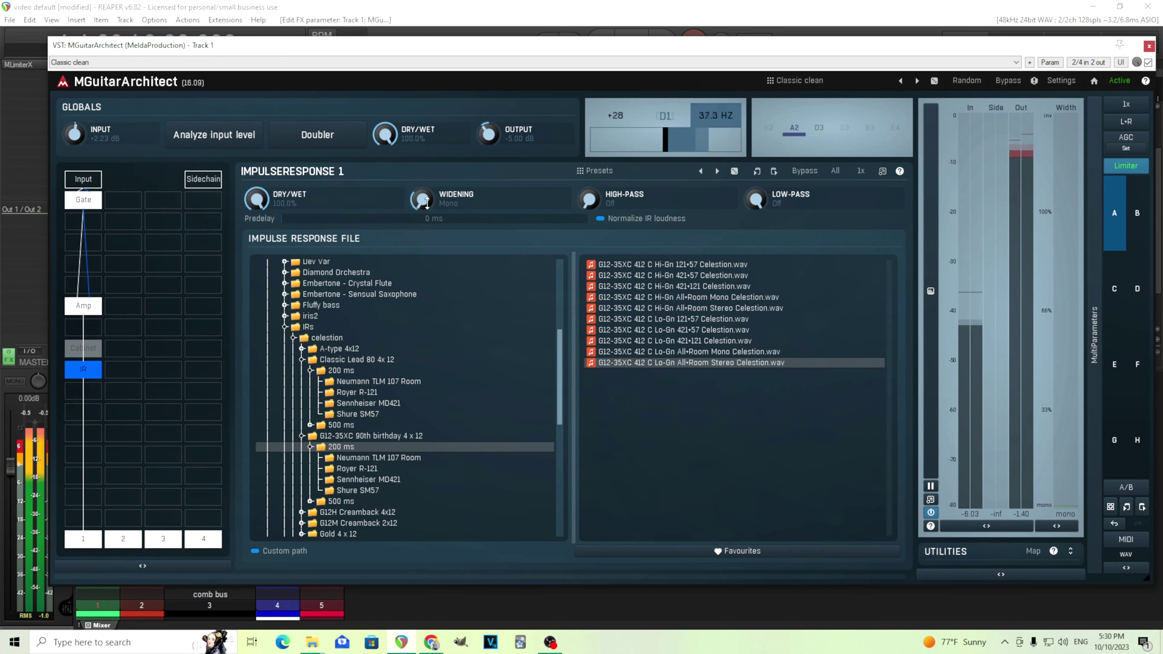
scroll(427, 202, up, 1)
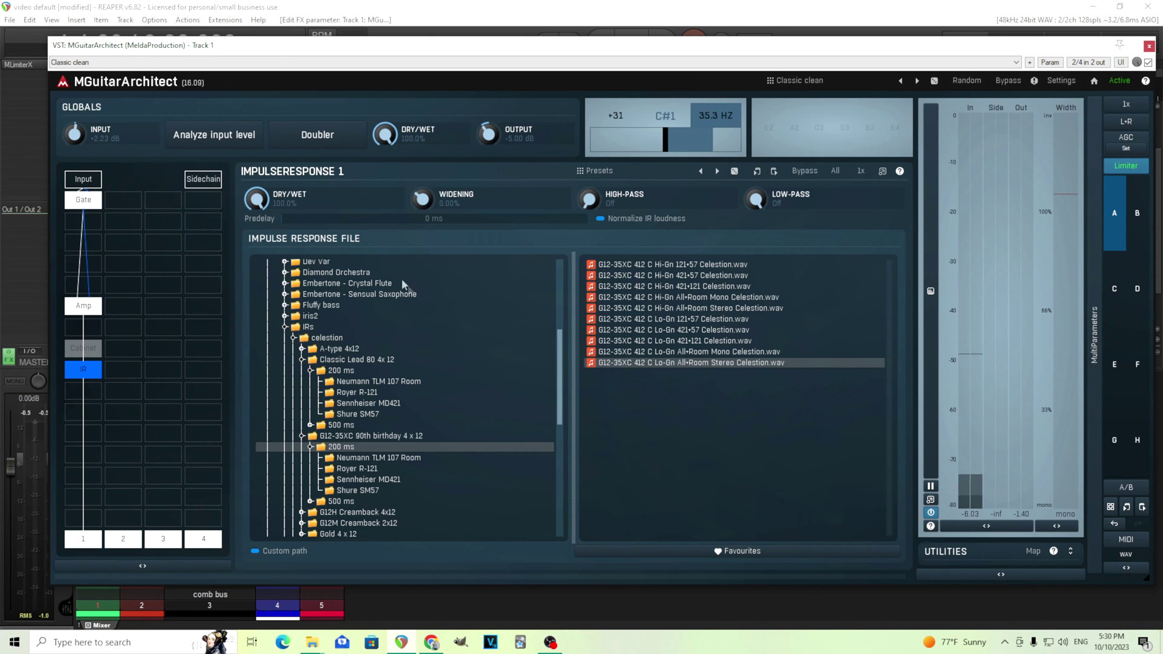
Try a Predelay of about 55 ms on the impulse response and return it to 0 ms.
mouse_move(374, 219)
mouse_down()
mouse_move(374, 176)
mouse_move(386, 218)
mouse_up()
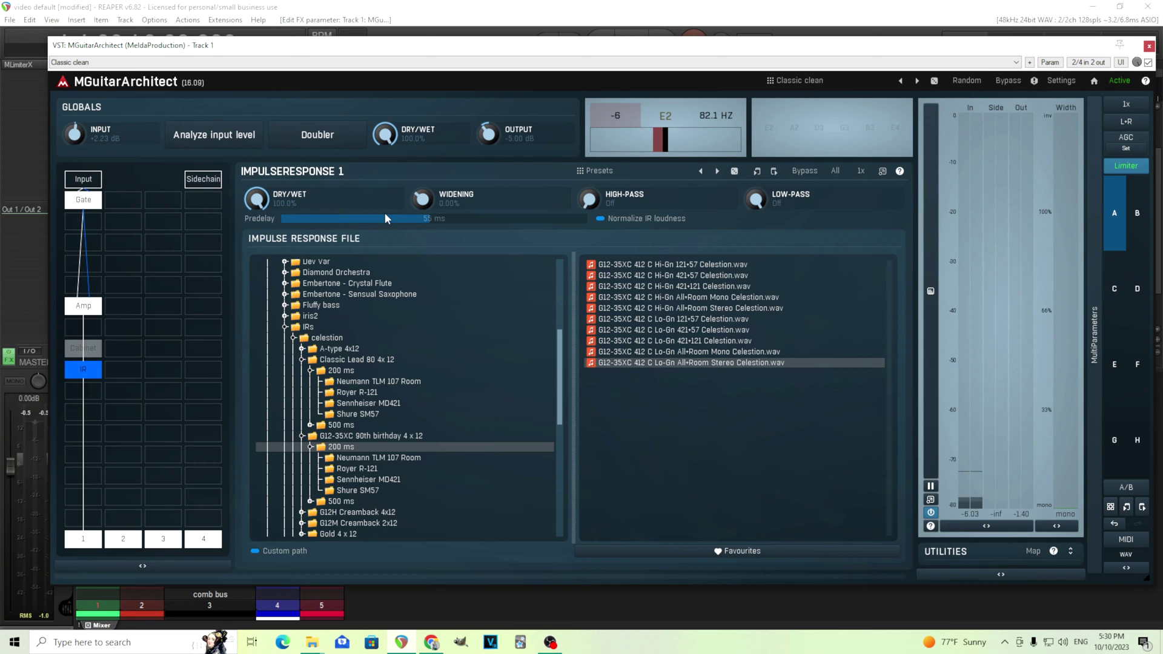
drag(385, 216, 386, 220)
drag(417, 222, 417, 333)
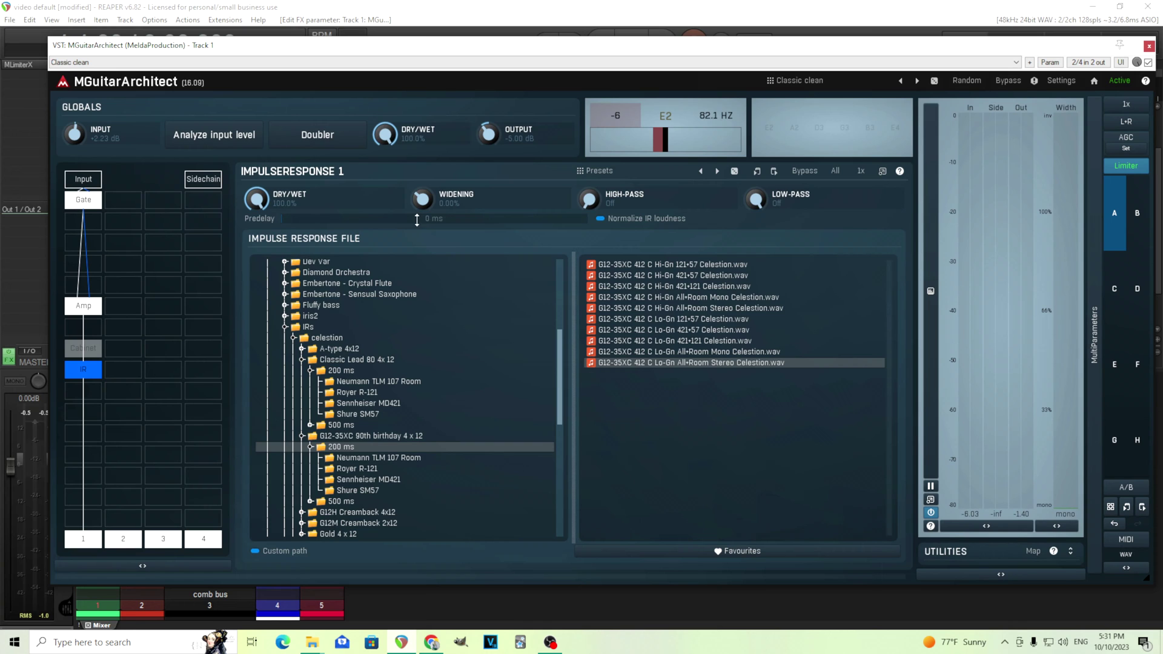
drag(416, 219, 417, 216)
Move the Amp module up two slots and add a NeuralAmpLoader beneath it to take over from the bypassed Amp.
click(85, 306)
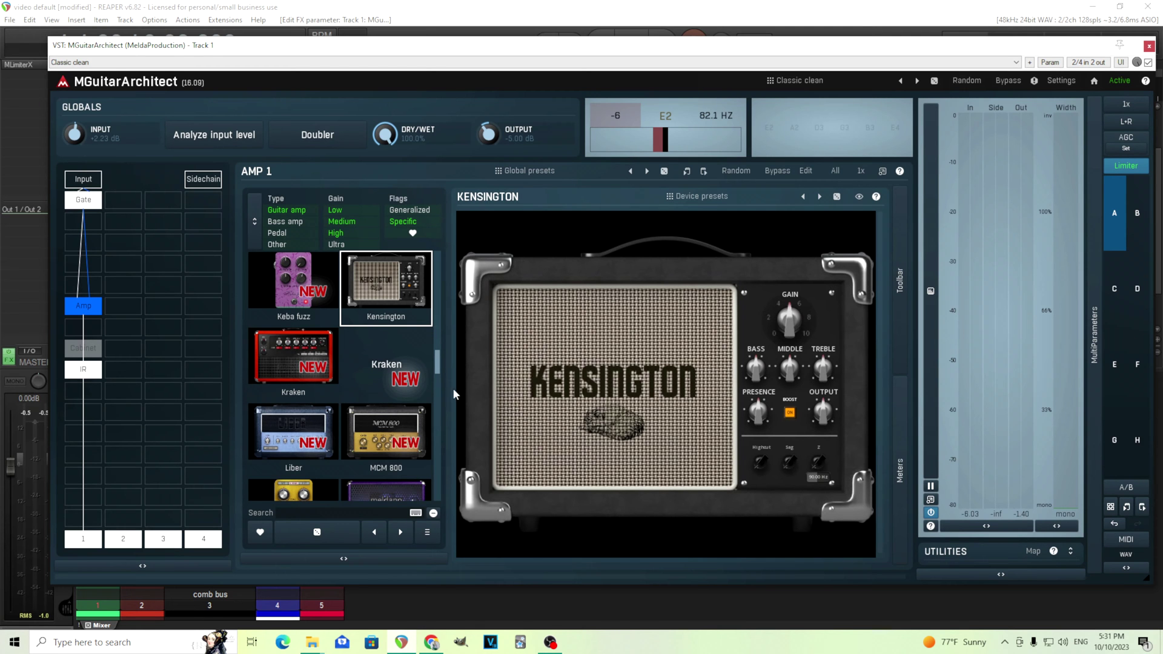
mouse_move(436, 360)
mouse_down()
mouse_move(444, 280)
mouse_move(447, 410)
mouse_move(449, 341)
mouse_up()
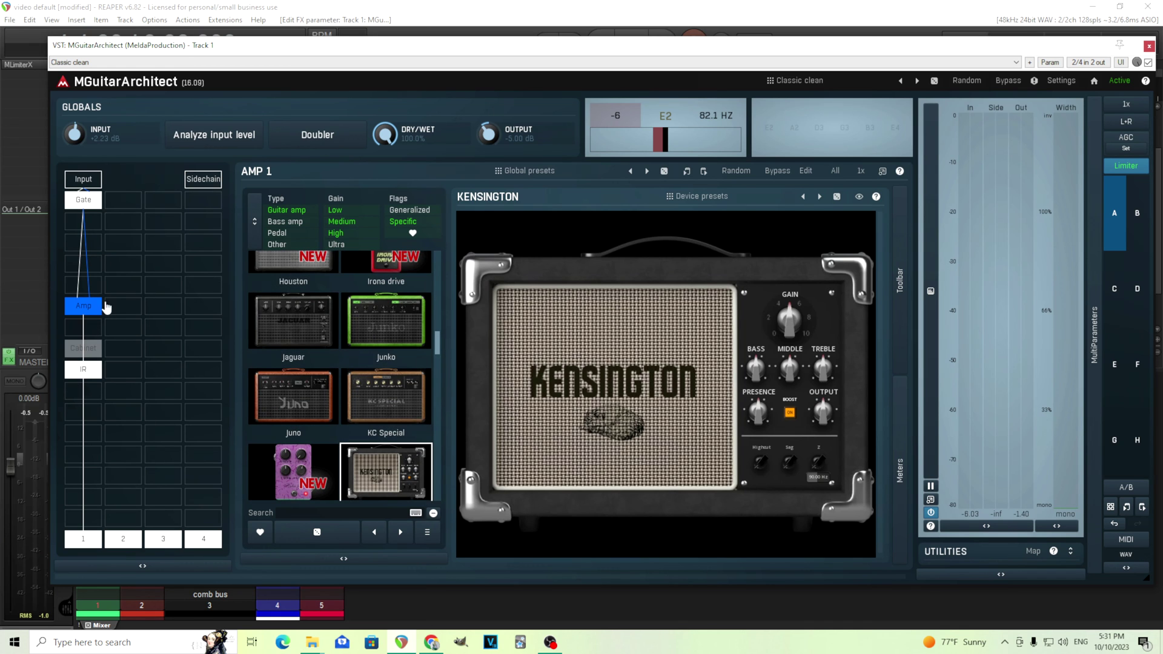
drag(93, 309, 93, 267)
click(95, 279)
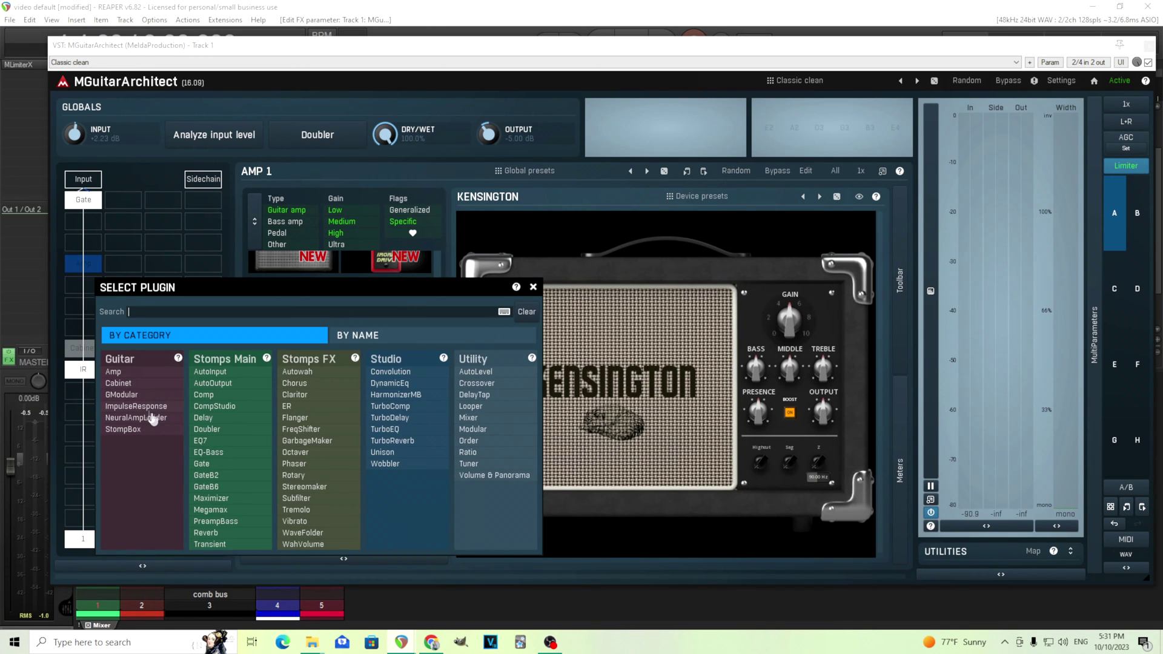
click(137, 418)
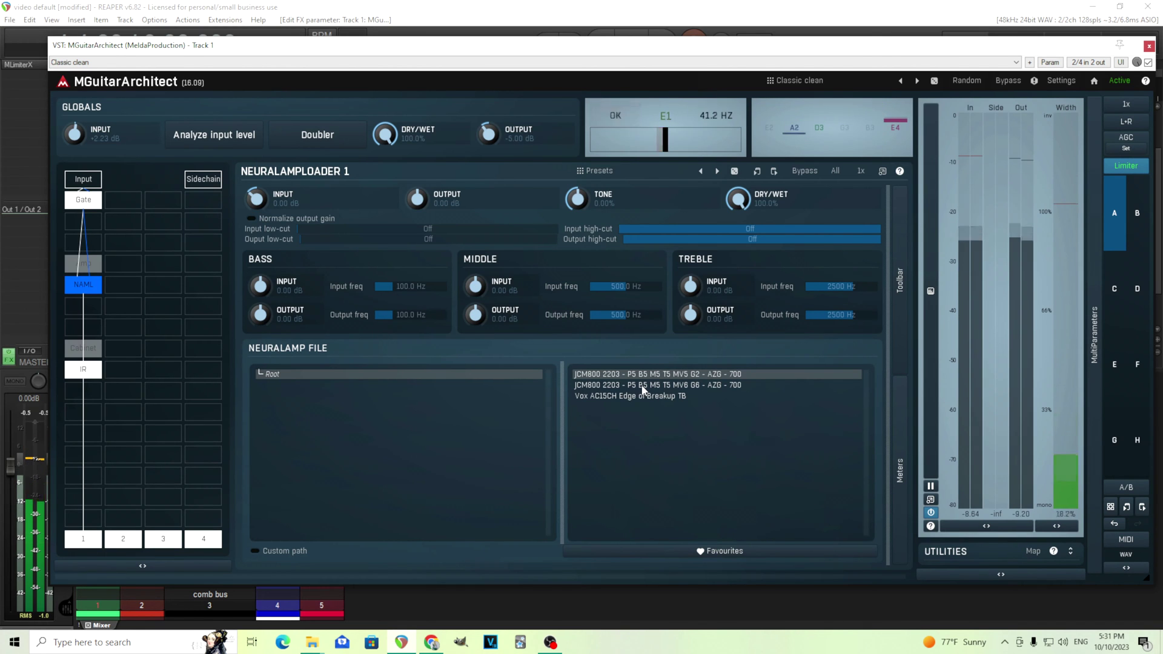
Audition the built-in JCM800 2203 MV6 G6 and Vox AC15CH Edge of Breakup TB profiles, ending on MV6 G6.
click(668, 386)
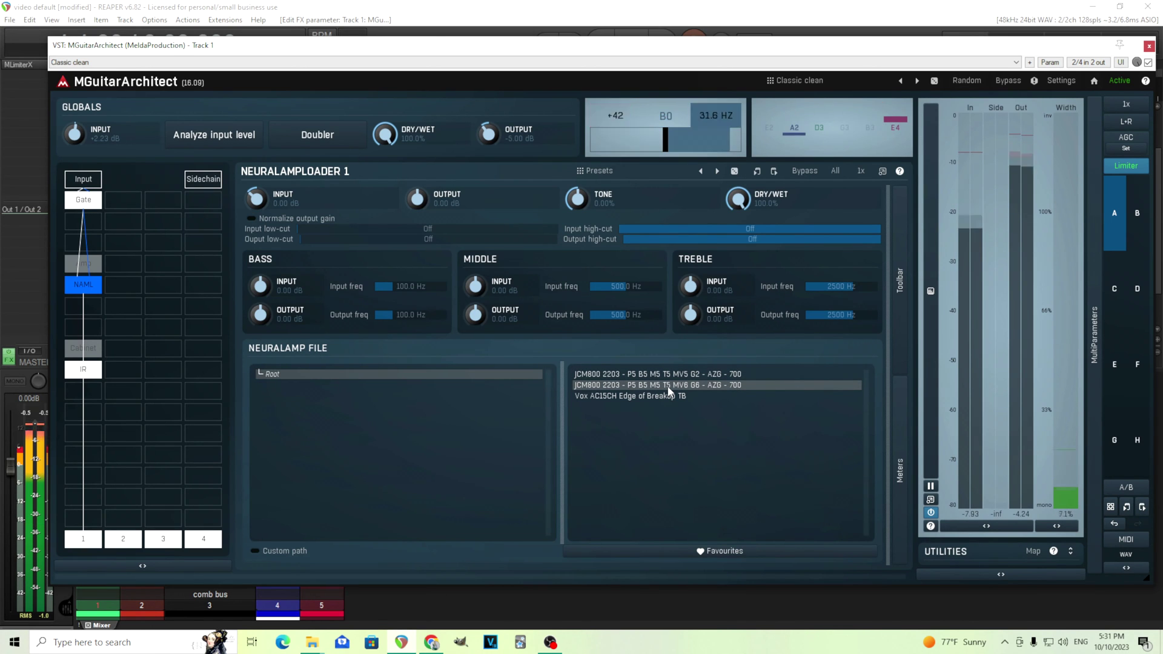
click(670, 395)
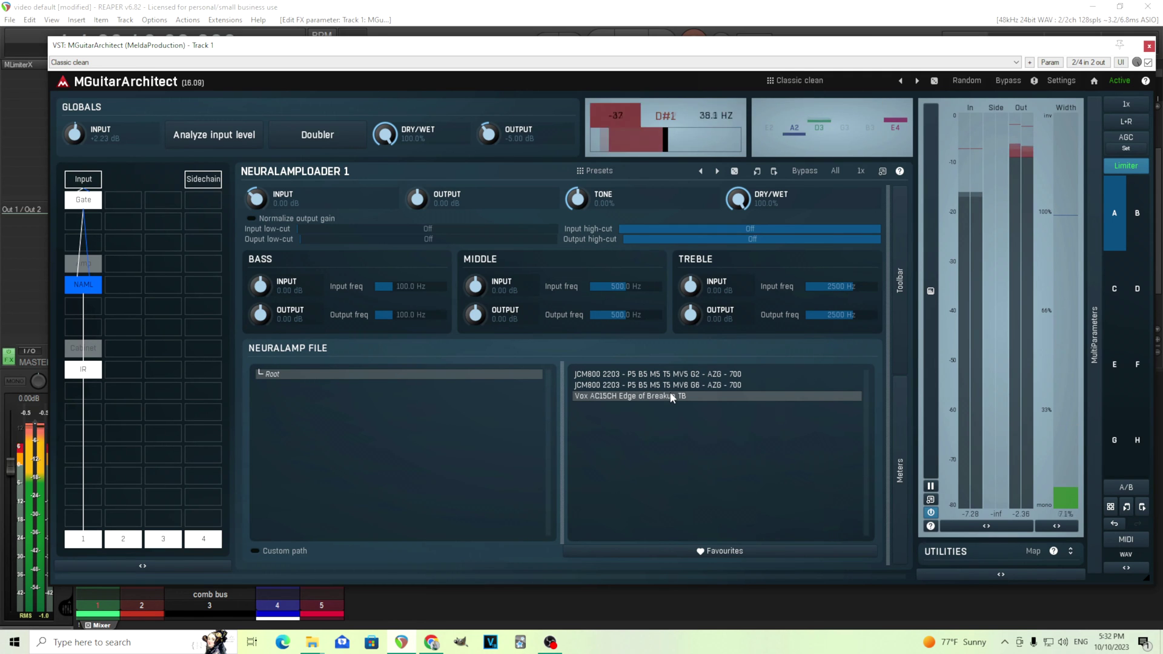
key(Up)
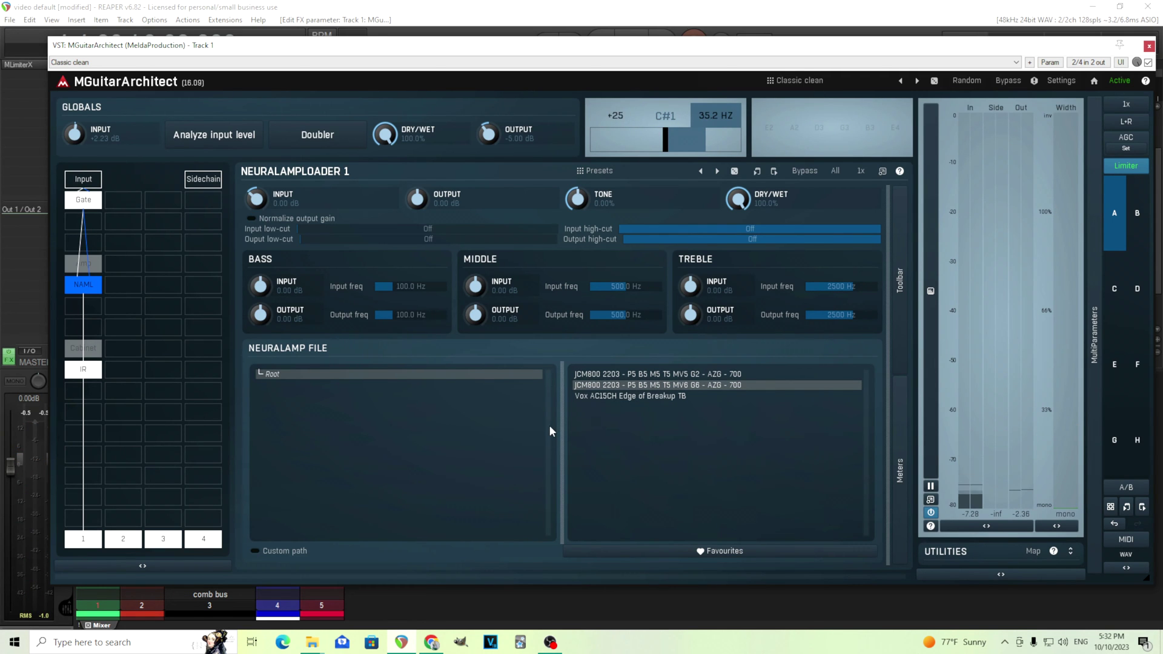
Load SLO100_lead.nam from the Soldano SLO100 Lead folder in File Explorer into the NeuralAmpLoader and minimize File Explorer.
click(286, 552)
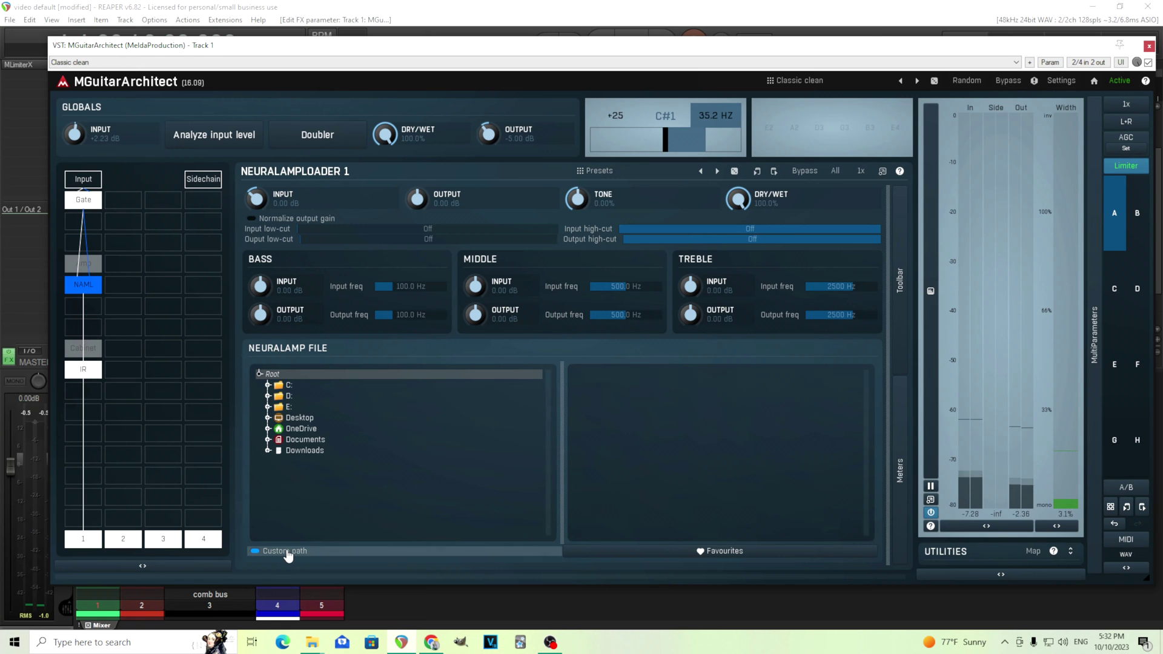
click(287, 552)
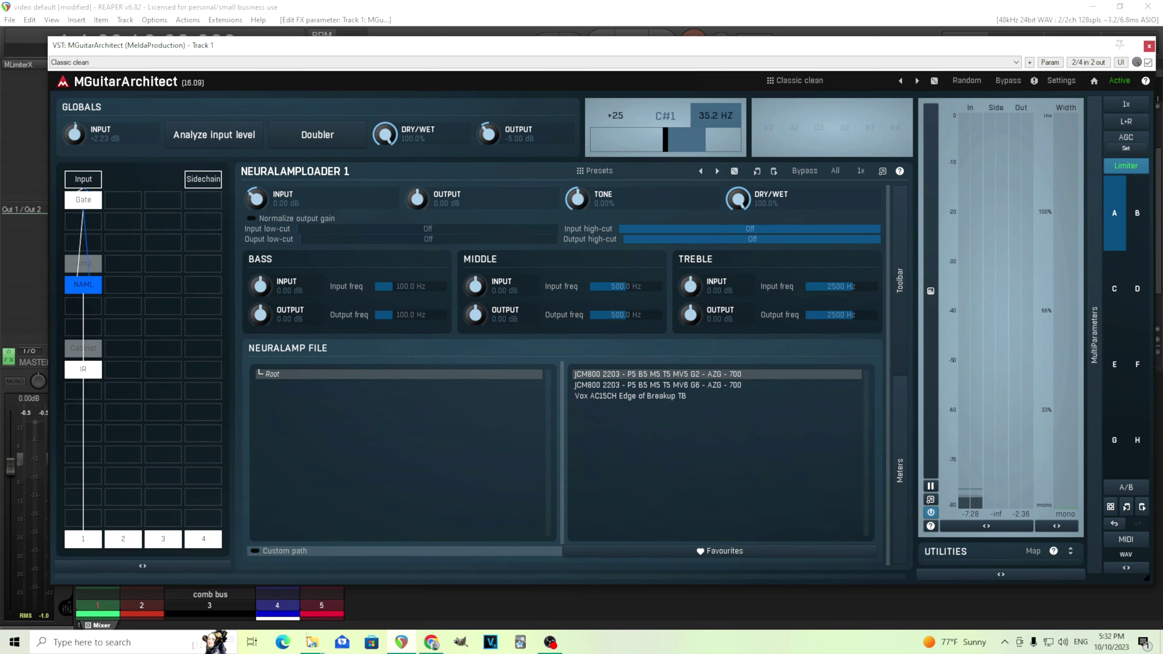
mouse_move(312, 641)
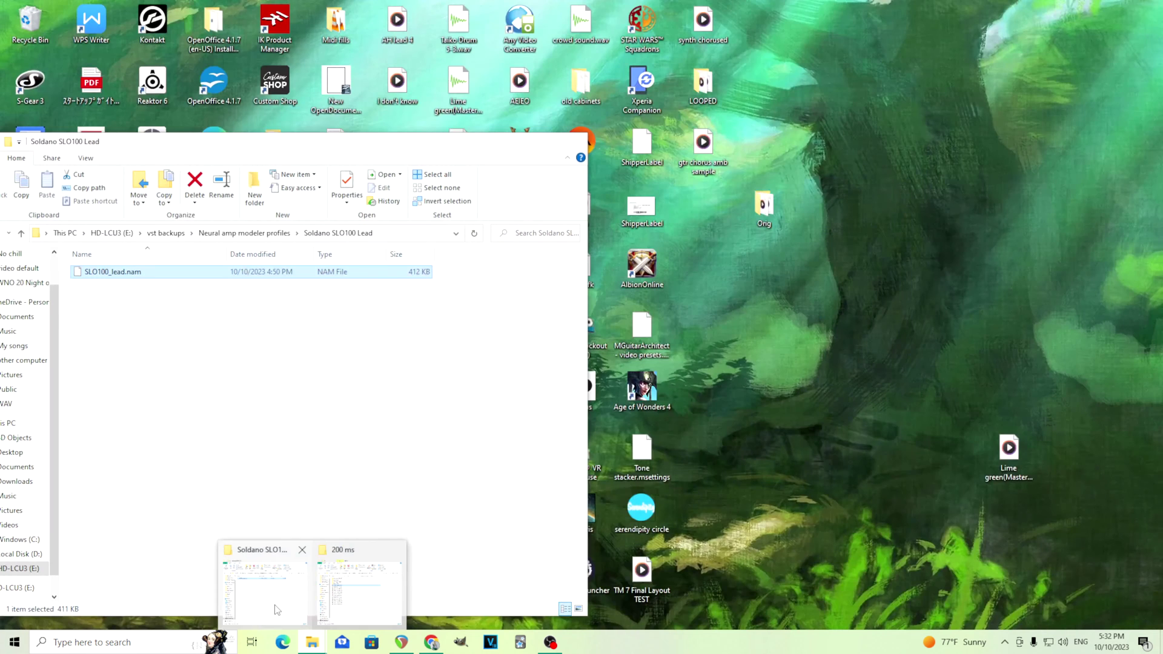
click(264, 578)
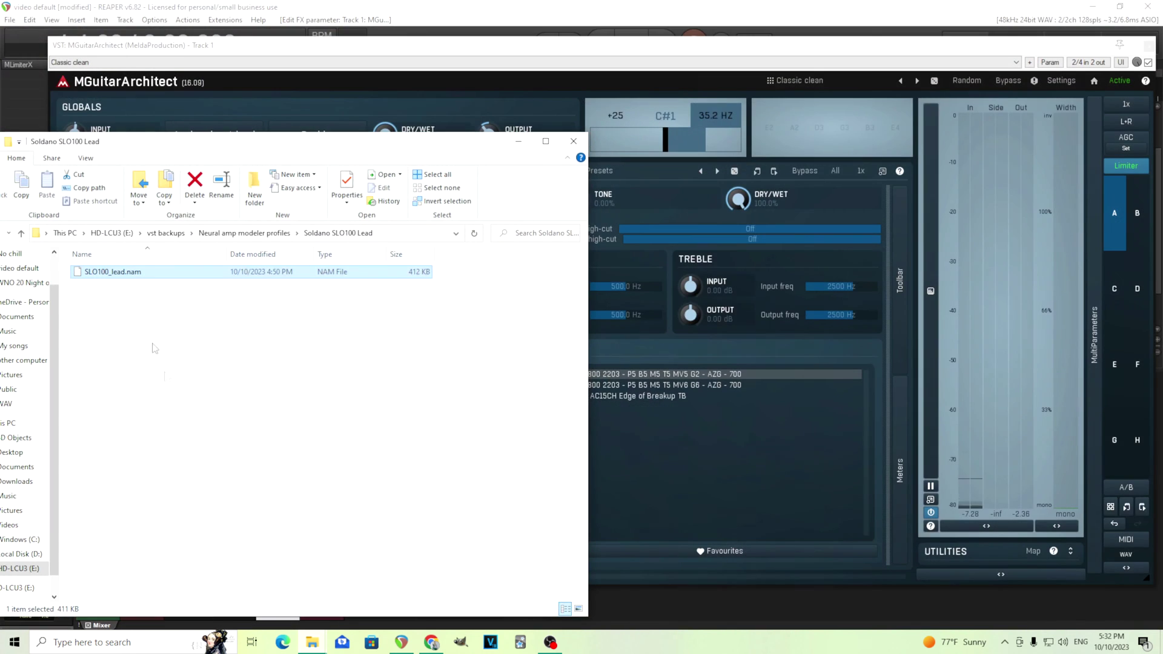
drag(129, 278, 719, 435)
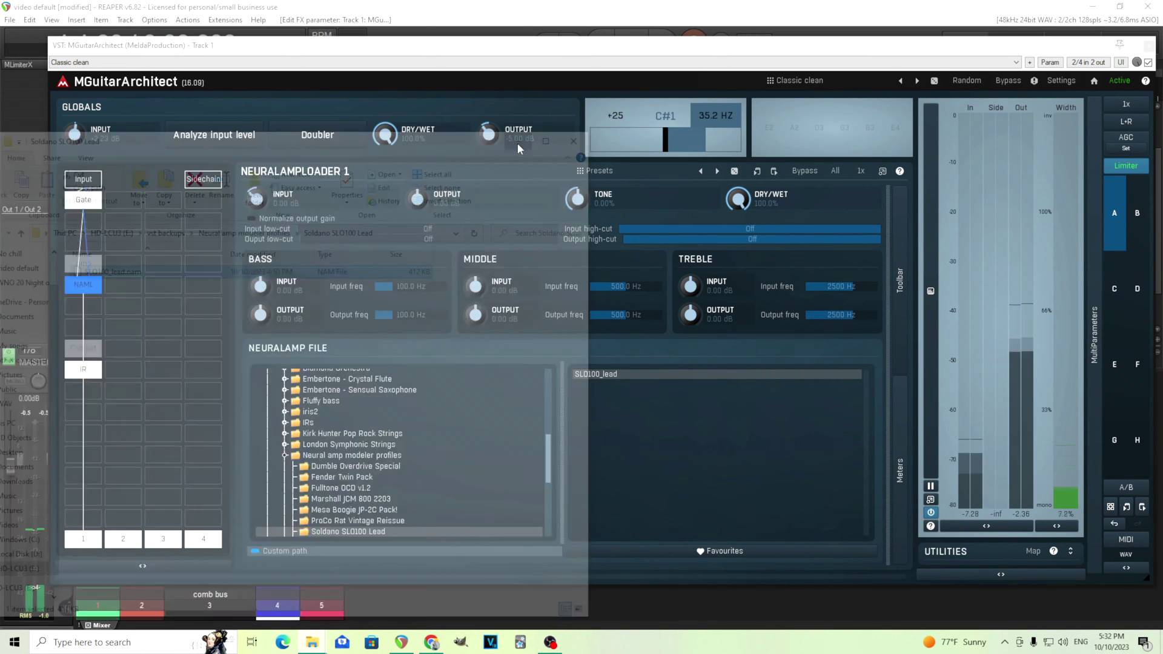
click(518, 141)
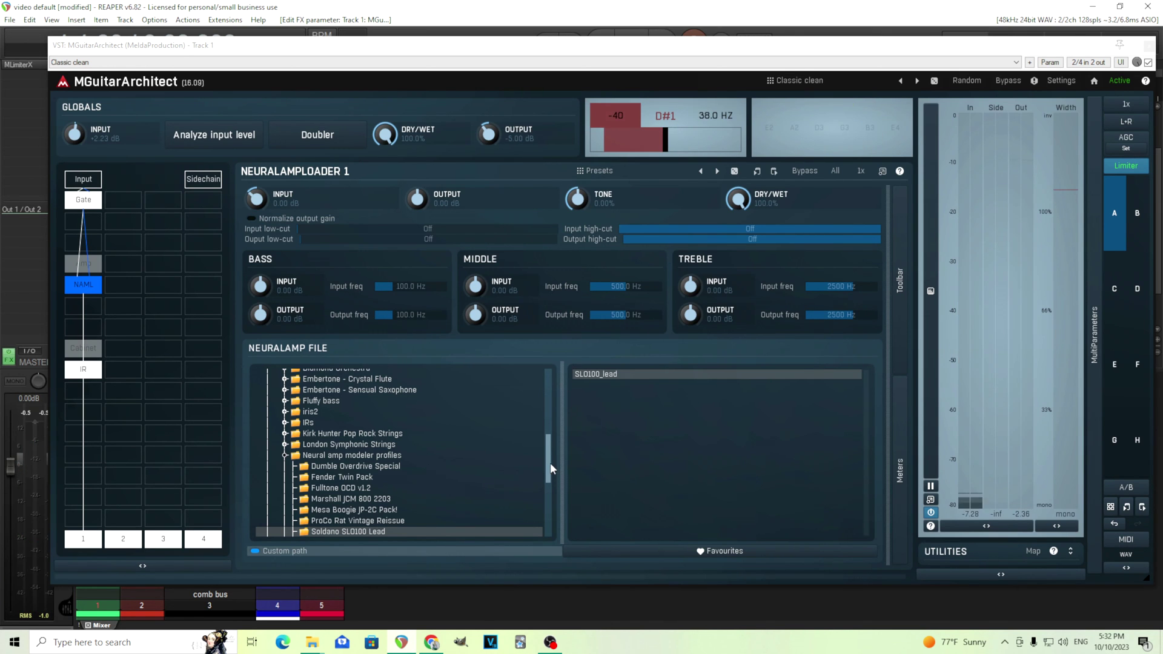
Audition the Spitfine Dumble Clean and Dumble Overdrive profiles from the Dumble Overdrive Special folder.
drag(548, 466, 554, 486)
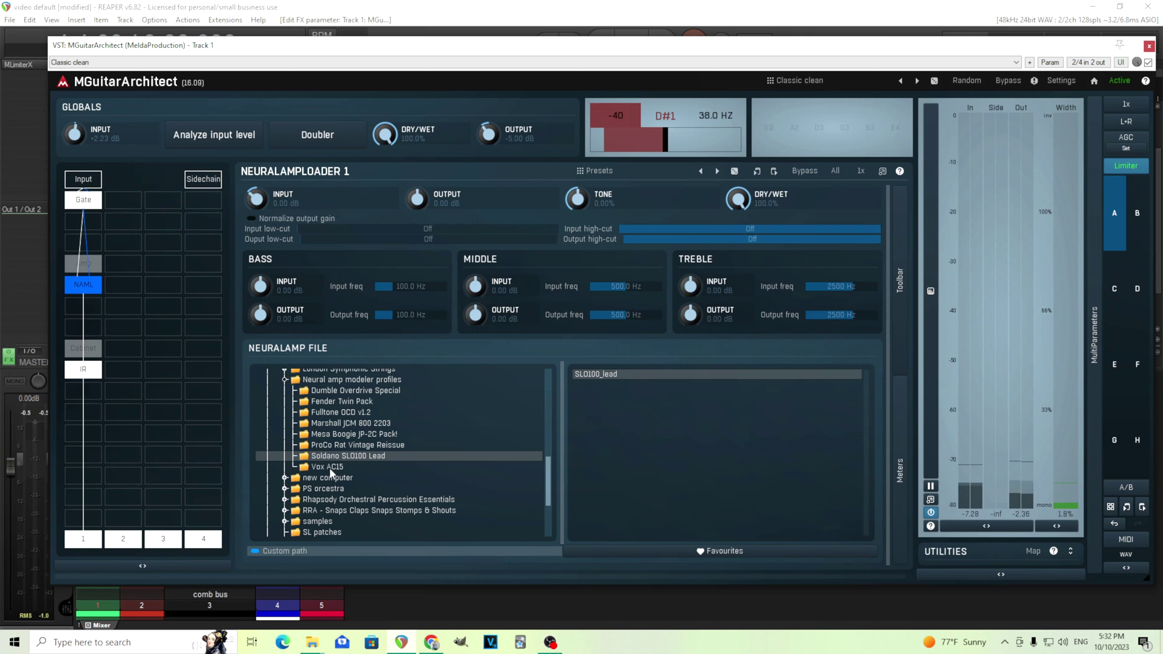
click(343, 390)
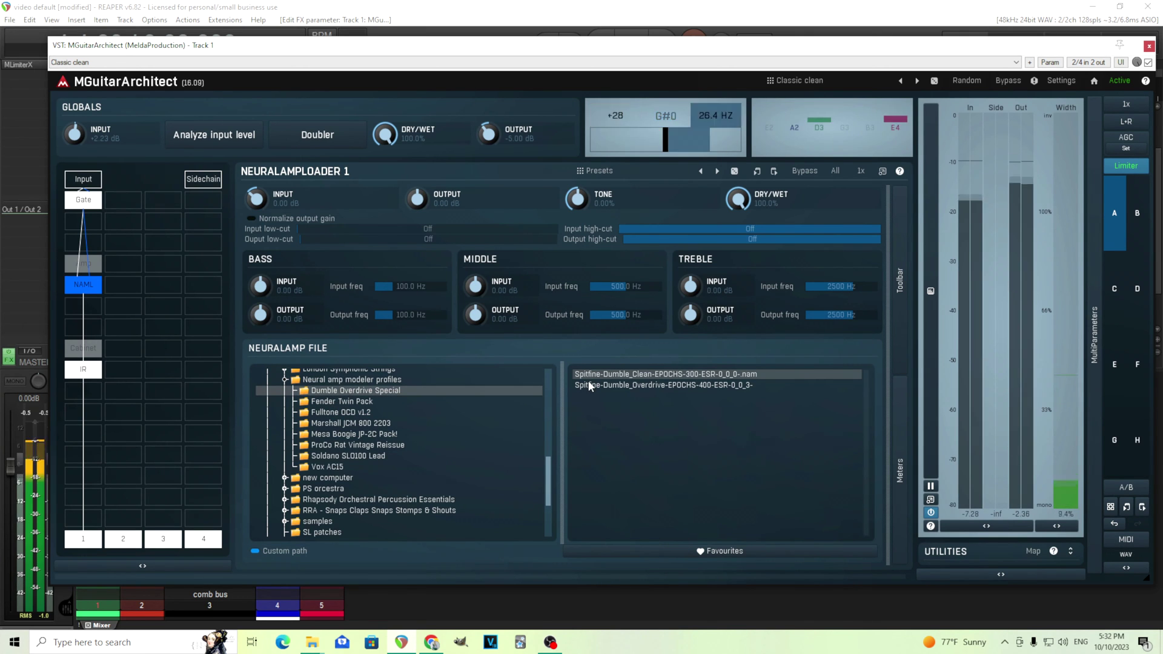
click(603, 386)
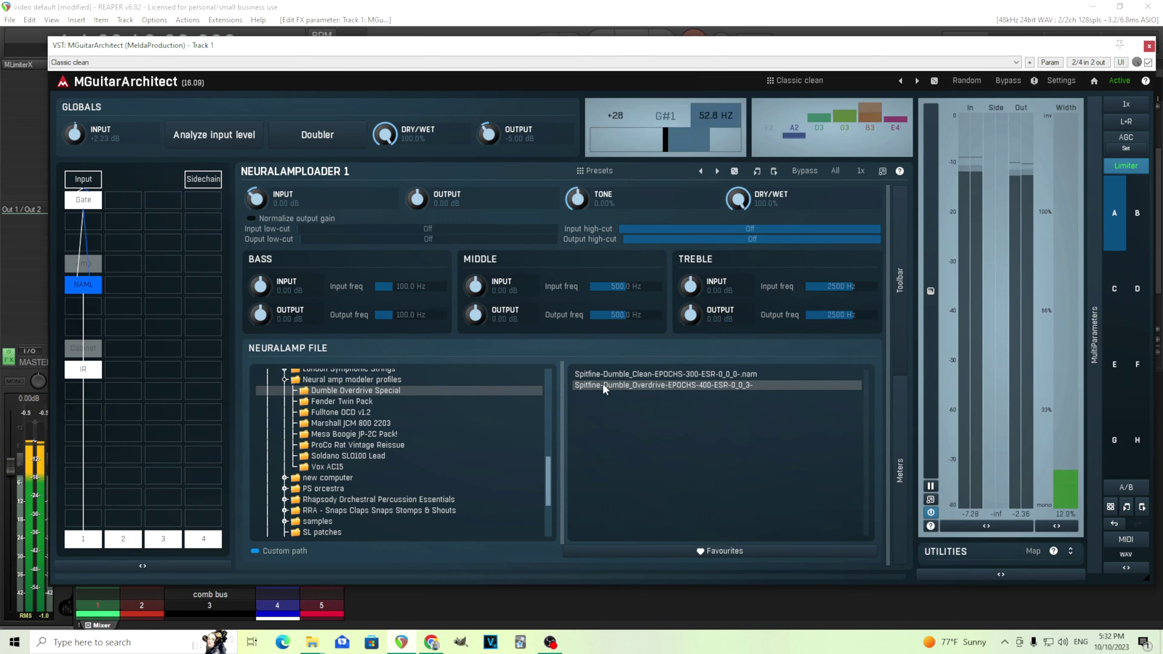
Load the Fender TwinVerb Norm Bright profile from the Fender Twin Pack folder and raise the loader's Output to about +19 dB.
click(339, 401)
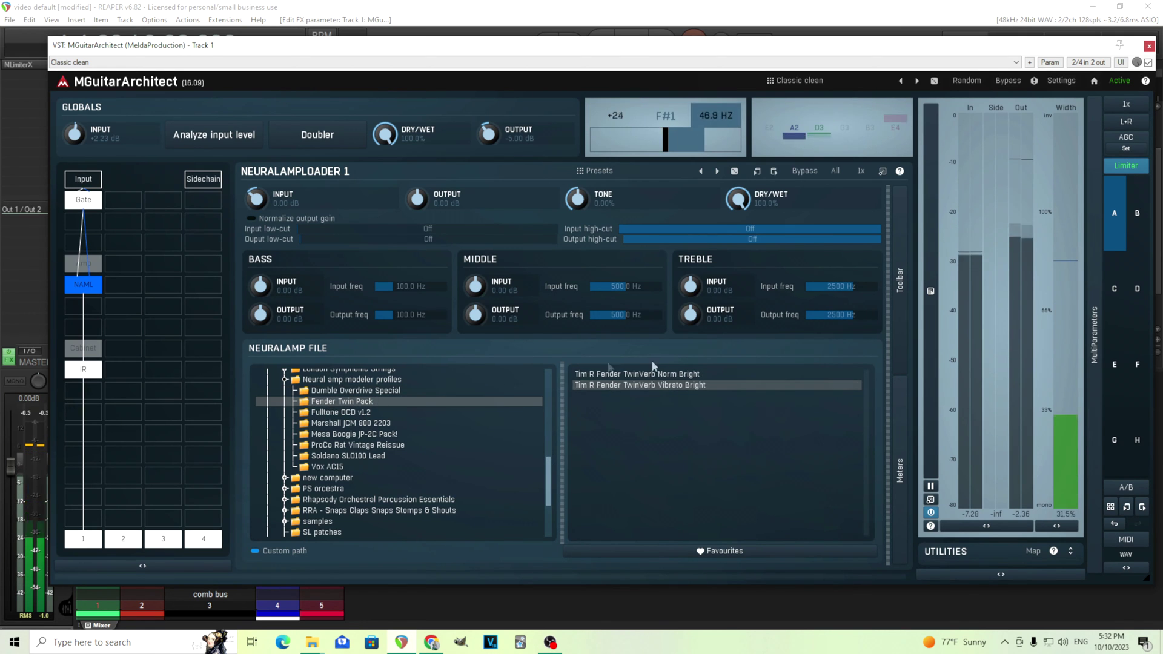
click(669, 375)
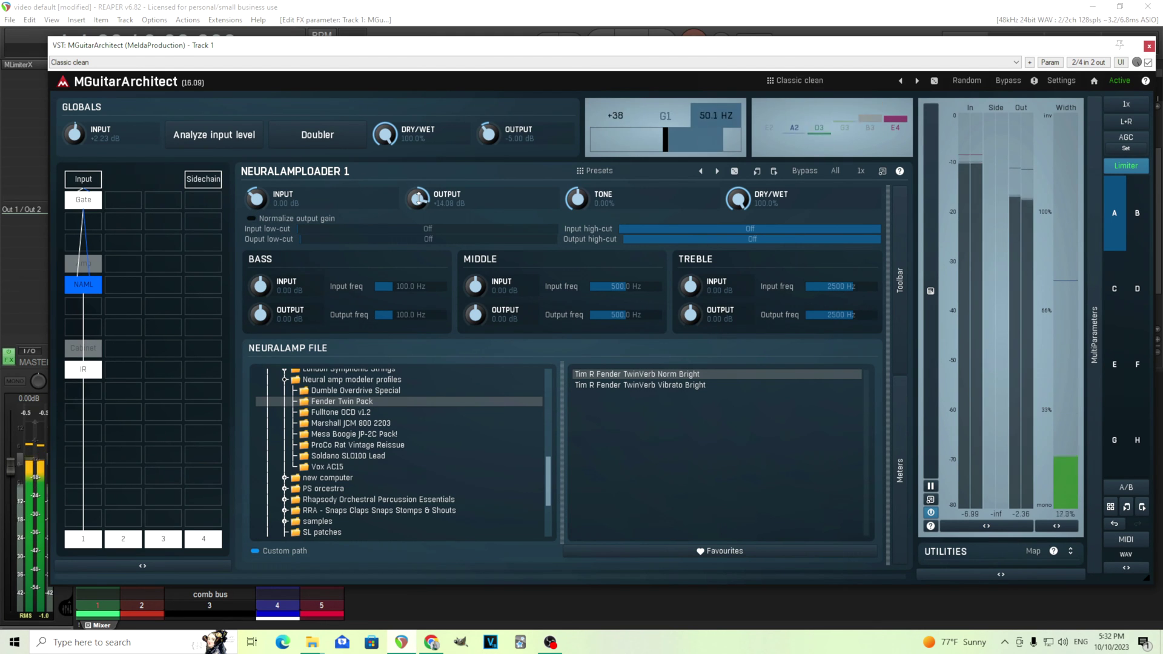
drag(419, 199, 419, 179)
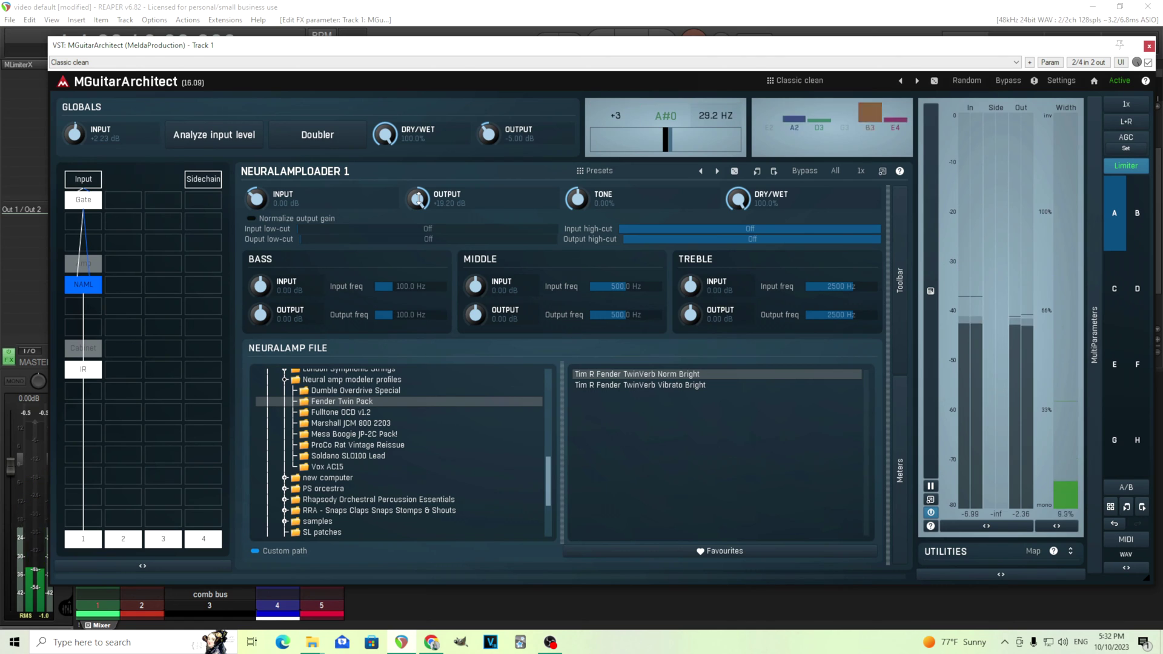
Open the Marshall JCM 800 2203 folder and audition the MV5 G10 and MV5 G4 profiles.
click(363, 423)
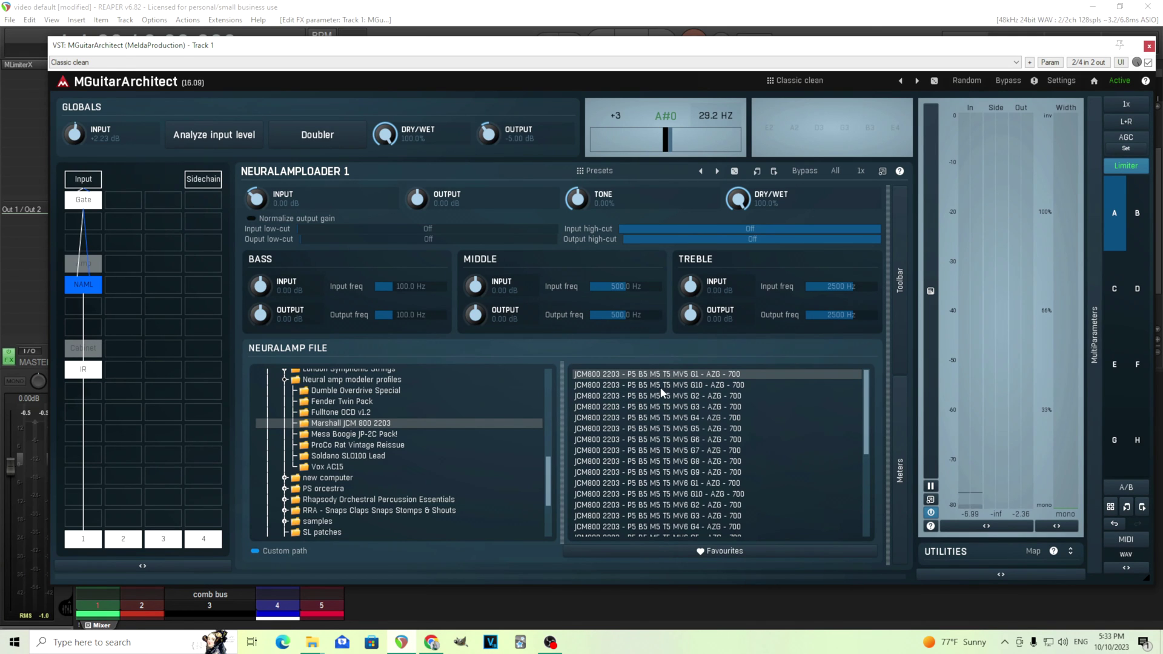
click(700, 386)
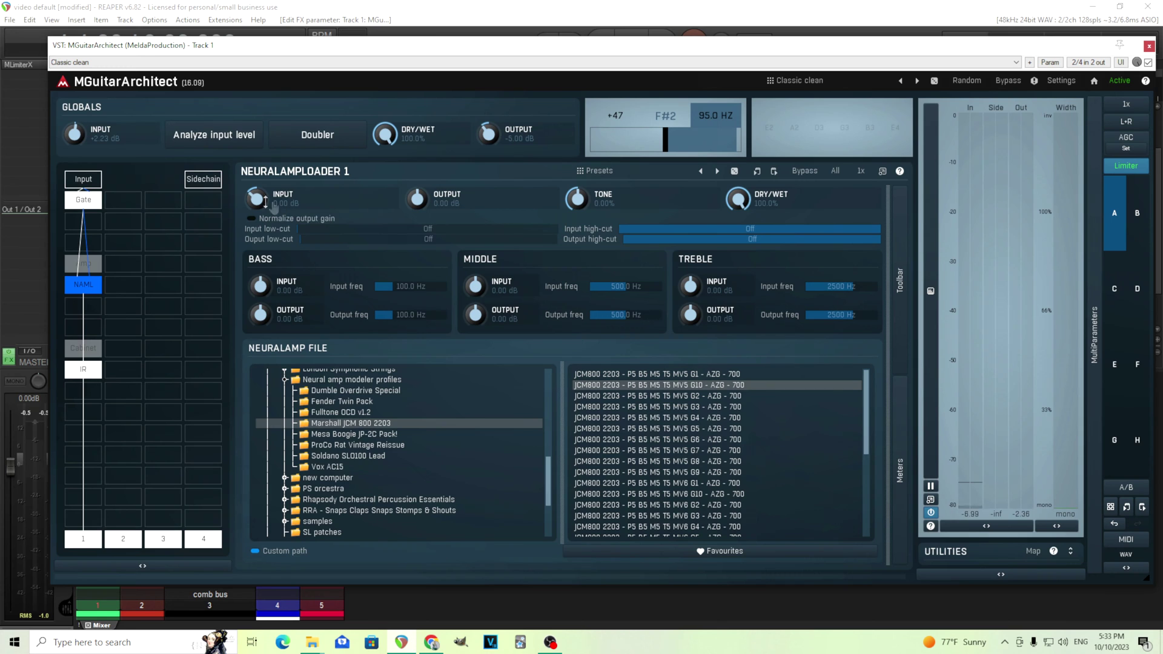
click(669, 417)
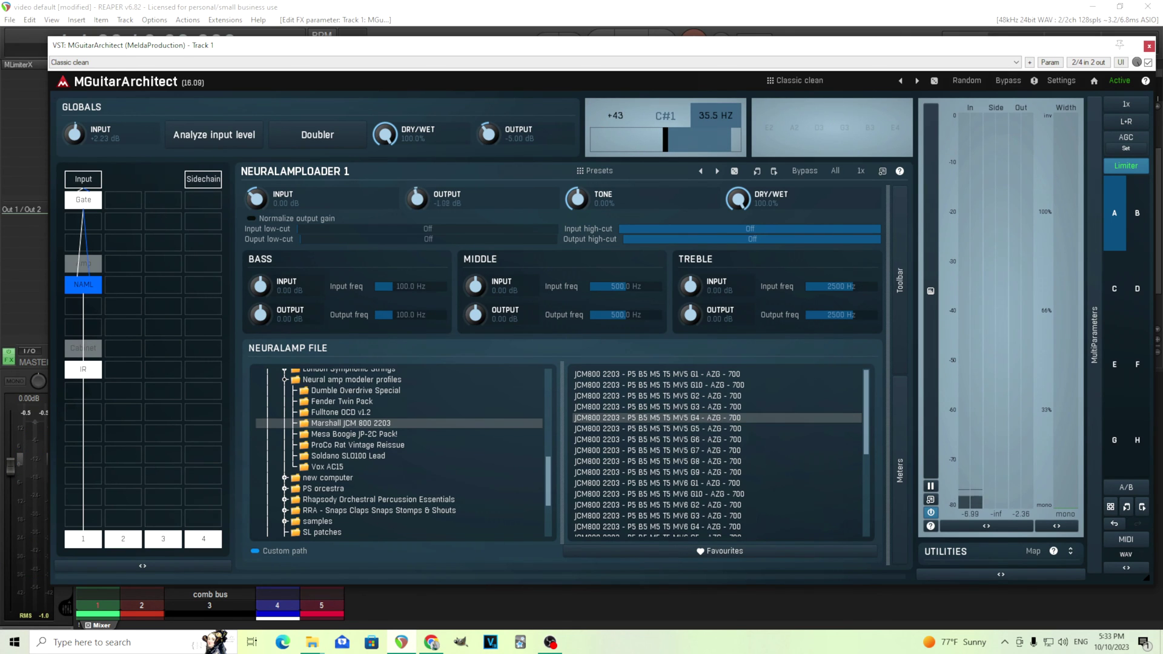
Try the loader's Input at about +28.8 dB with Output at about -5.1 dB, and reset both to 0 dB.
drag(254, 201, 254, 176)
drag(416, 199, 415, 202)
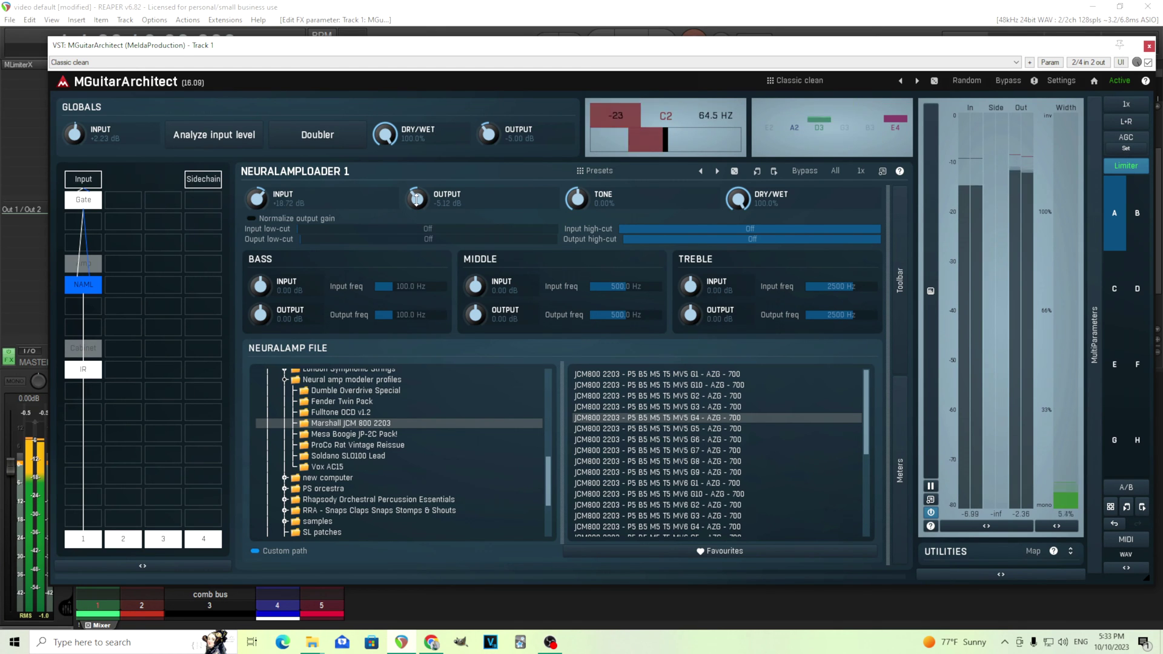
drag(256, 199, 258, 189)
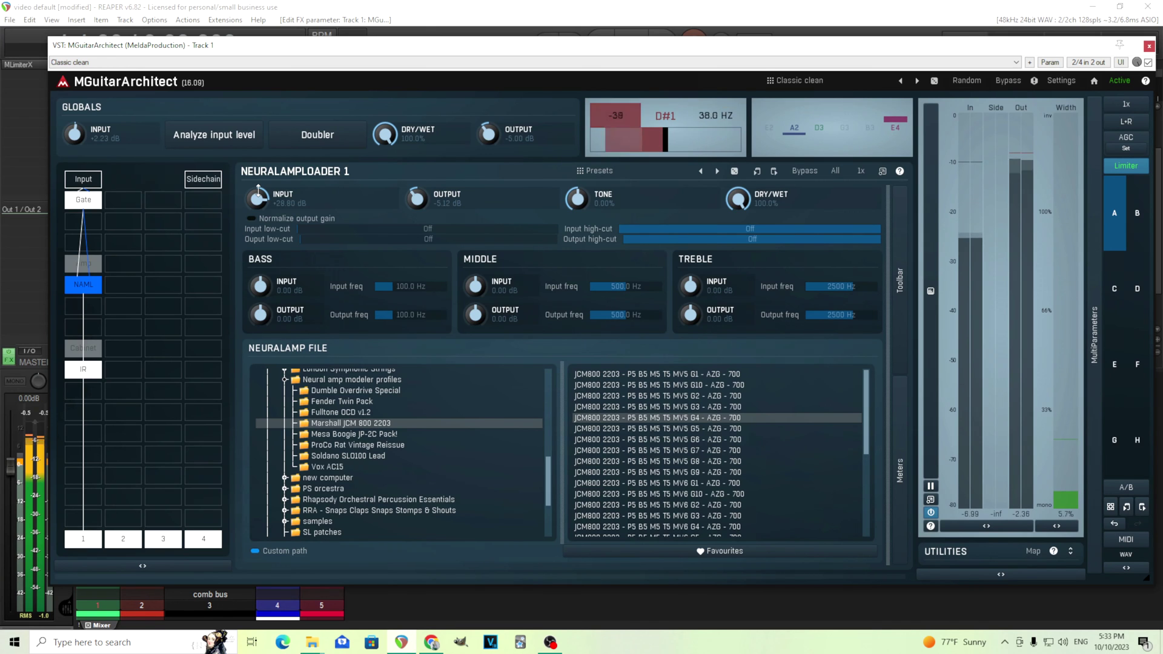
double_click(258, 189)
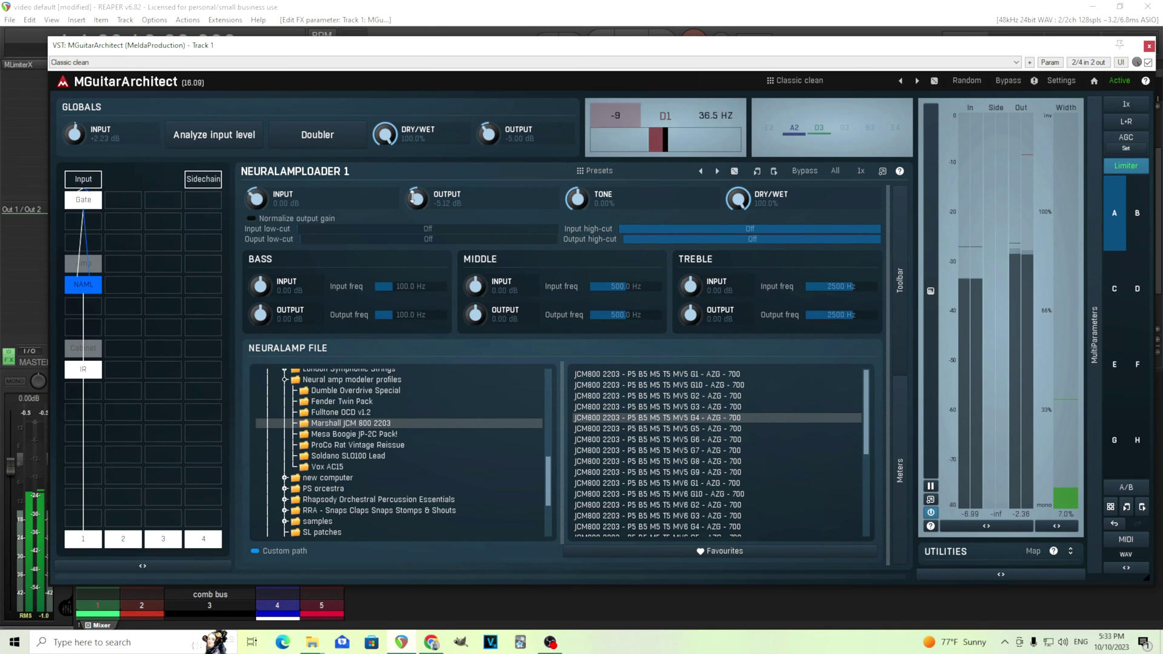
double_click(413, 196)
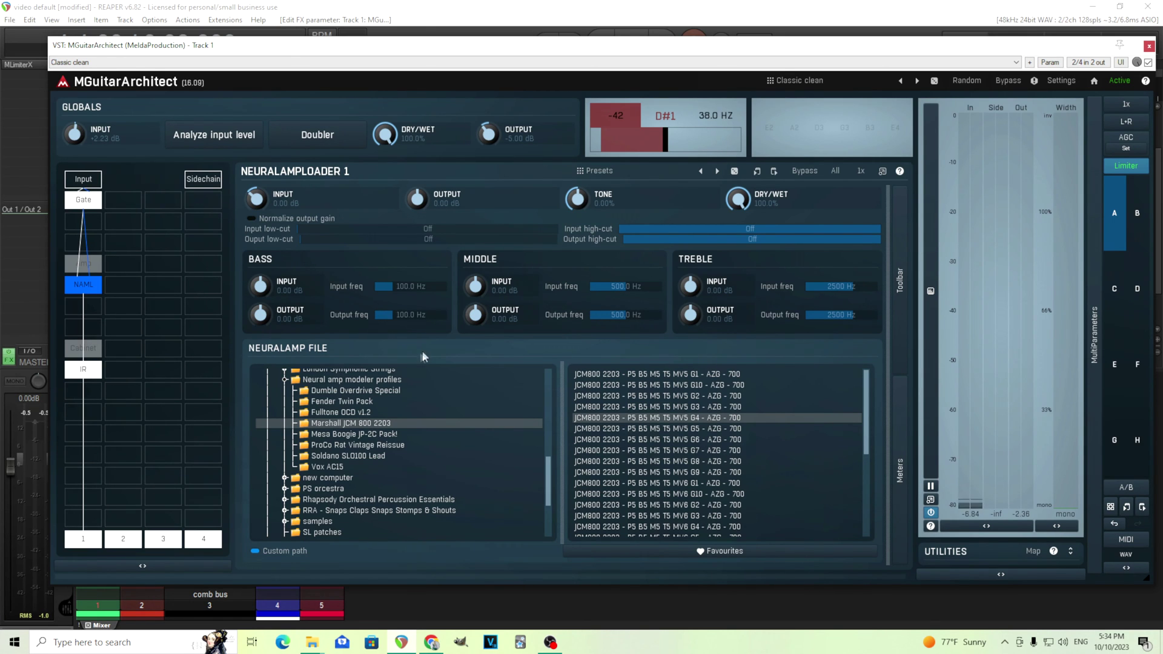
Load the JCM800 2203 MV5 G10 profile and try Tone at -100% and 100%, resetting it to 0%.
click(706, 385)
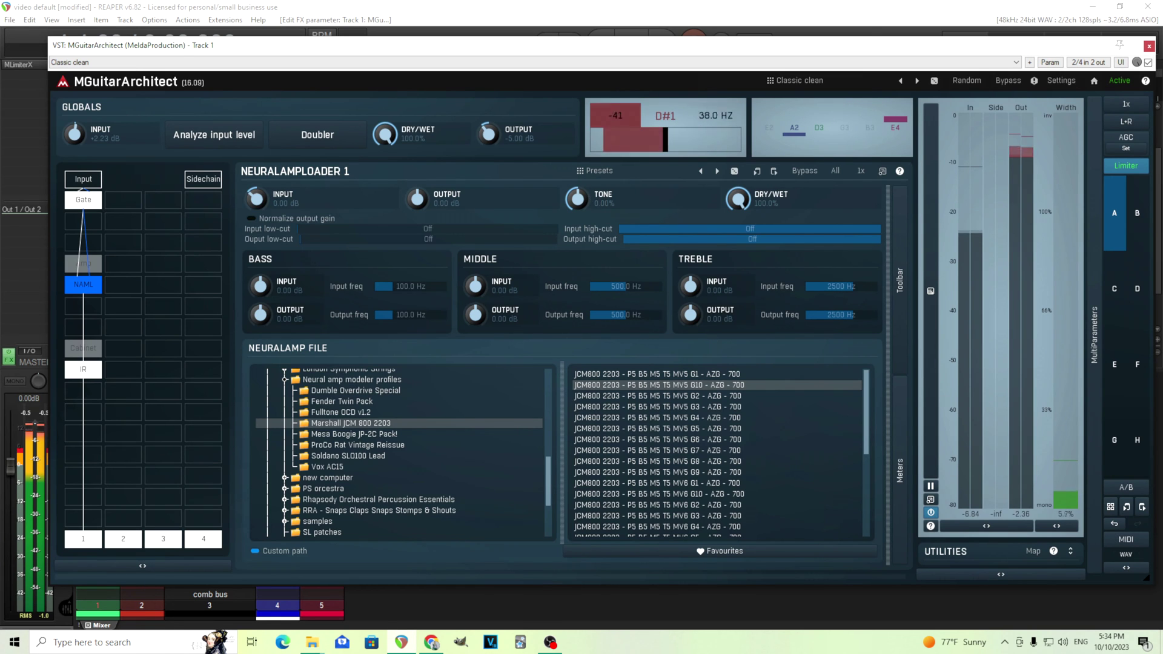
drag(585, 194, 585, 254)
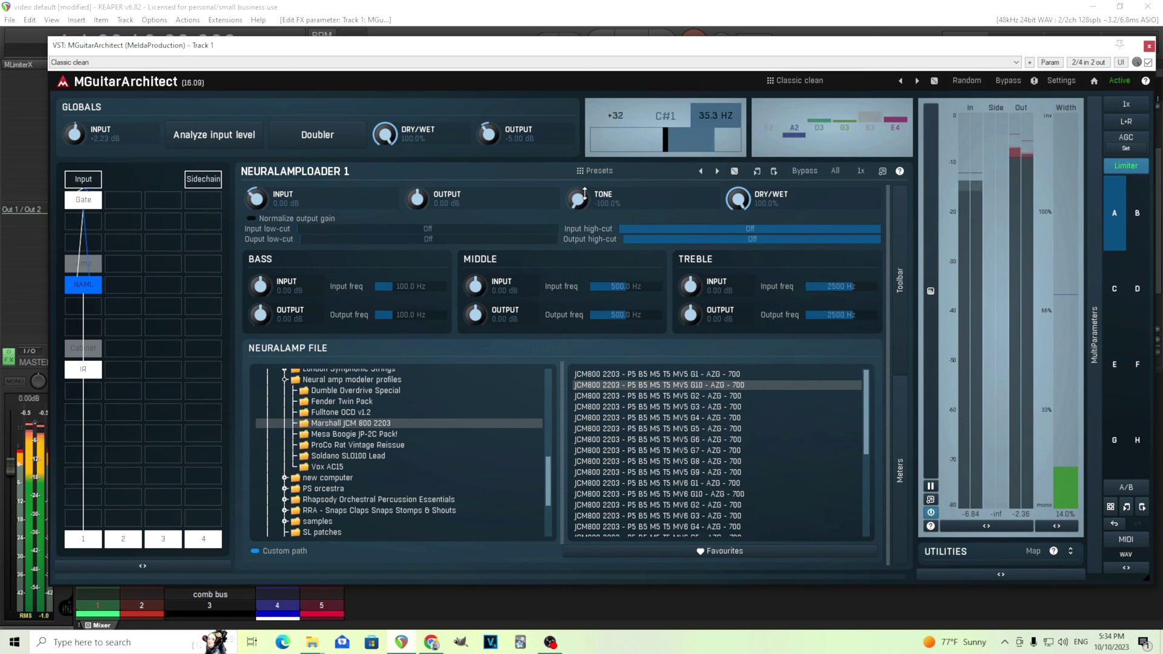
drag(584, 196, 583, 101)
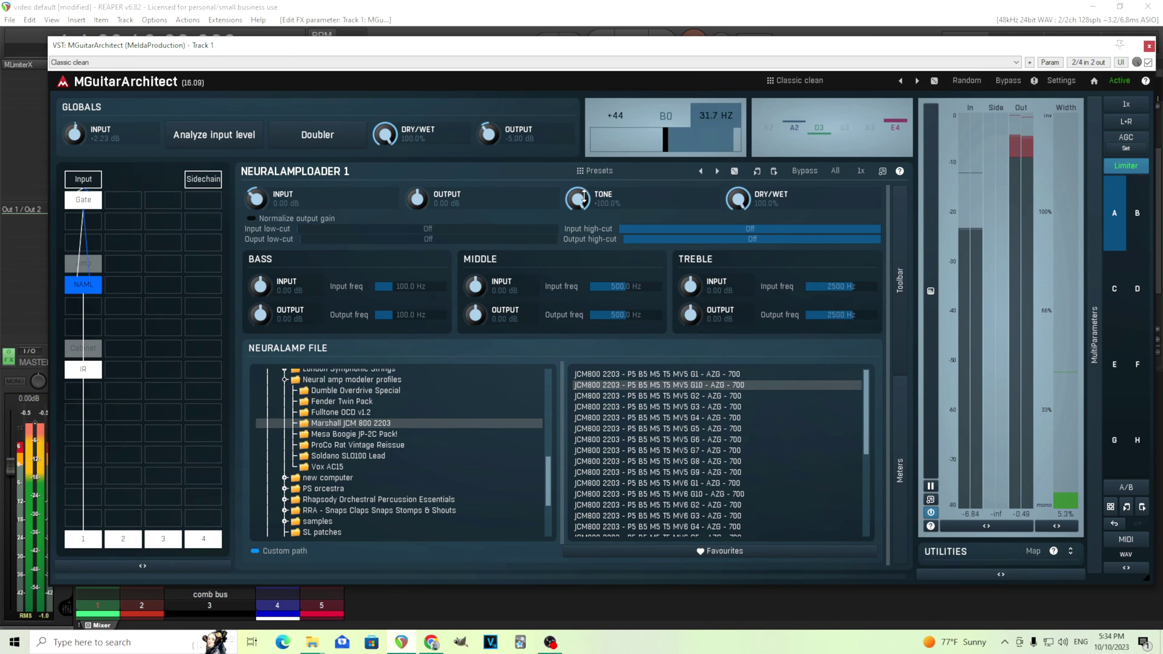
double_click(583, 206)
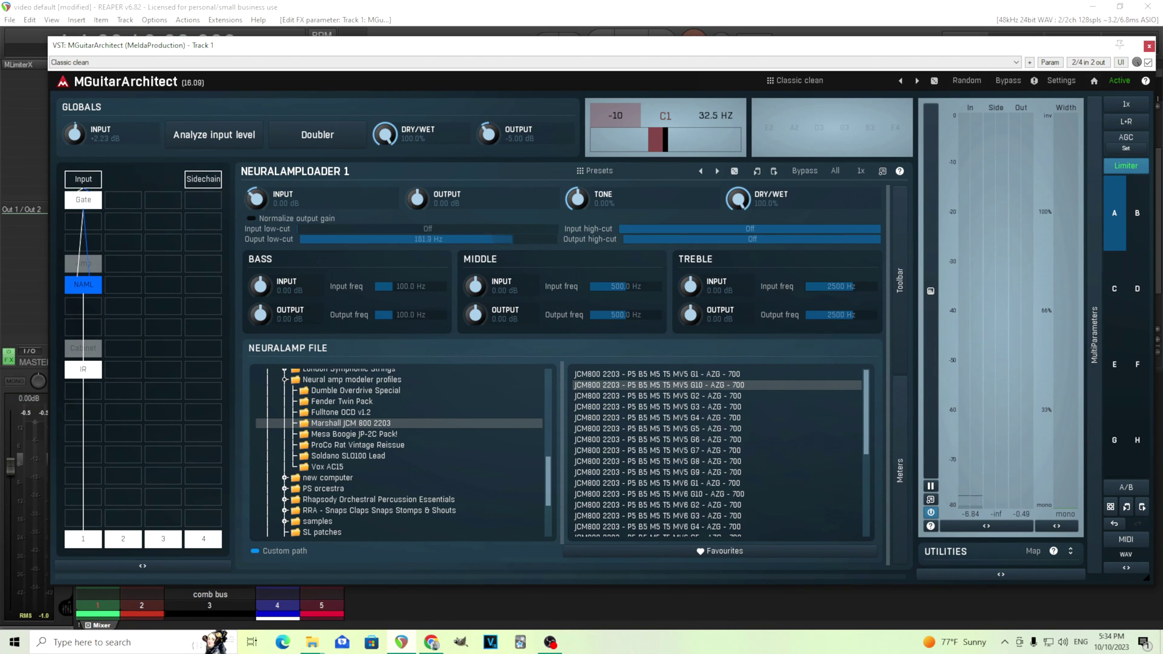
Reset the loader's output low-cut, try it at 250 Hz, try lowering the output high-cut, and reset both to Off.
double_click(323, 241)
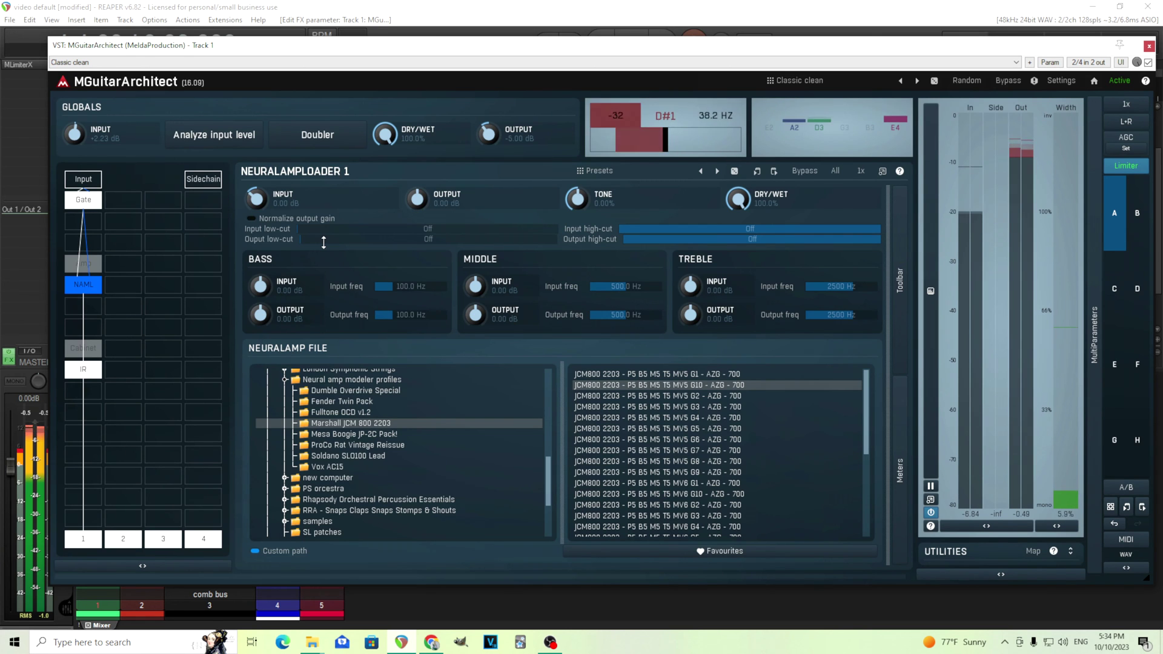
drag(323, 241, 323, 134)
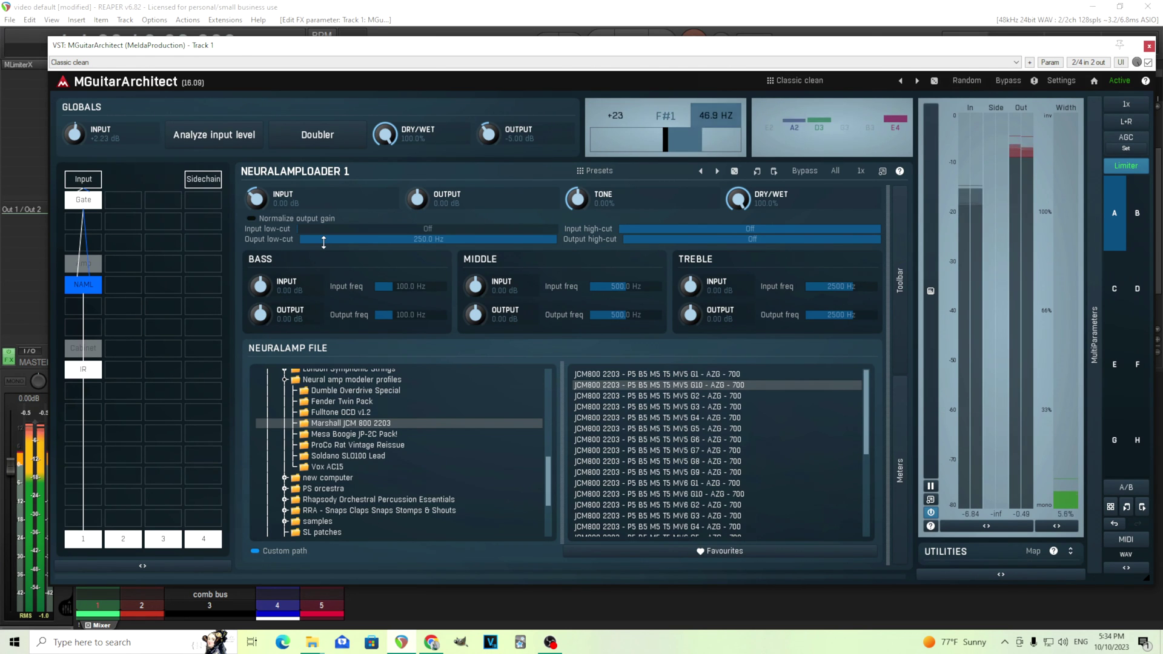
double_click(323, 241)
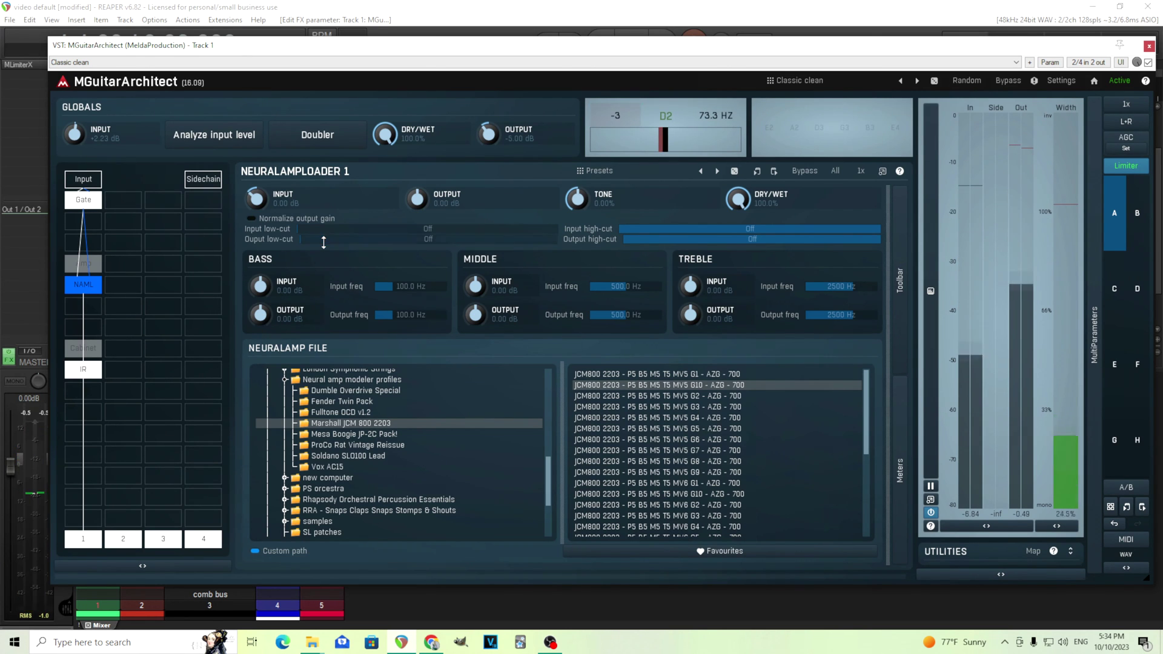
drag(628, 243, 628, 303)
double_click(628, 241)
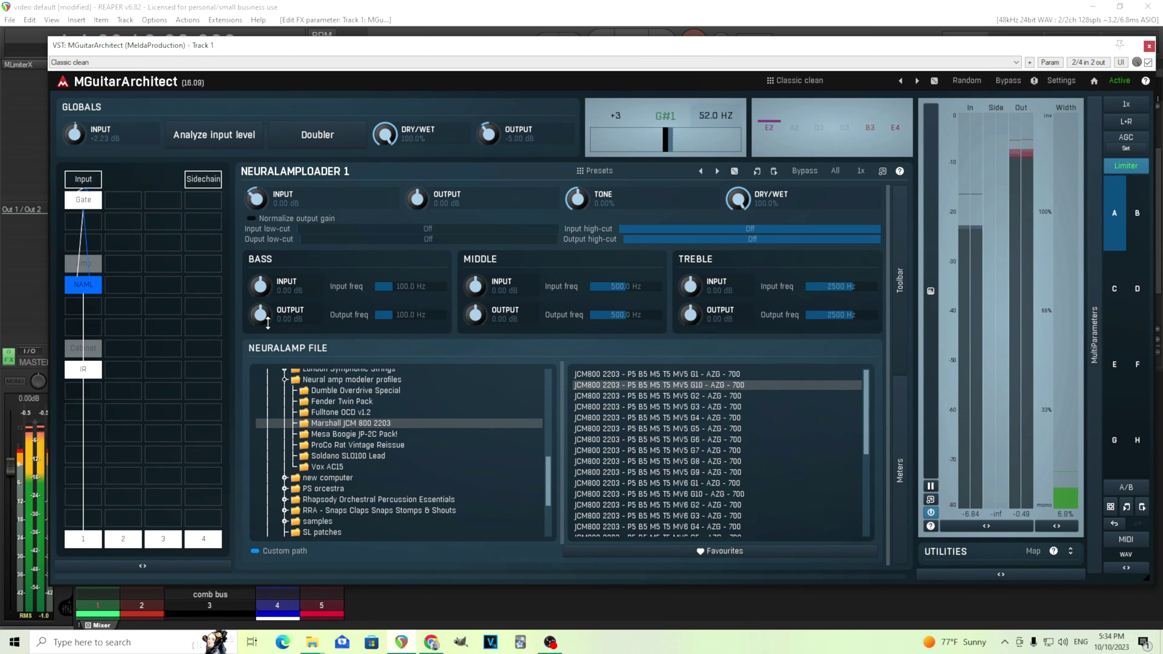
Try the Bass Output at +12 dB and -12 dB, resetting it to 0 dB.
drag(268, 323, 267, 262)
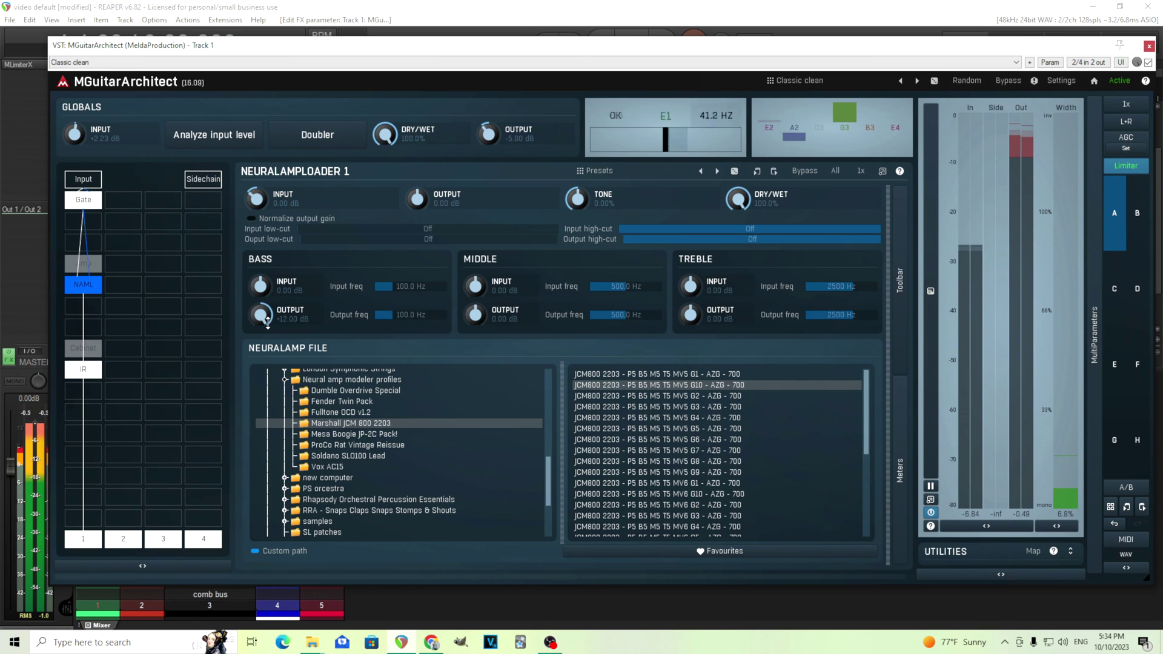
scroll(268, 322, down, 10)
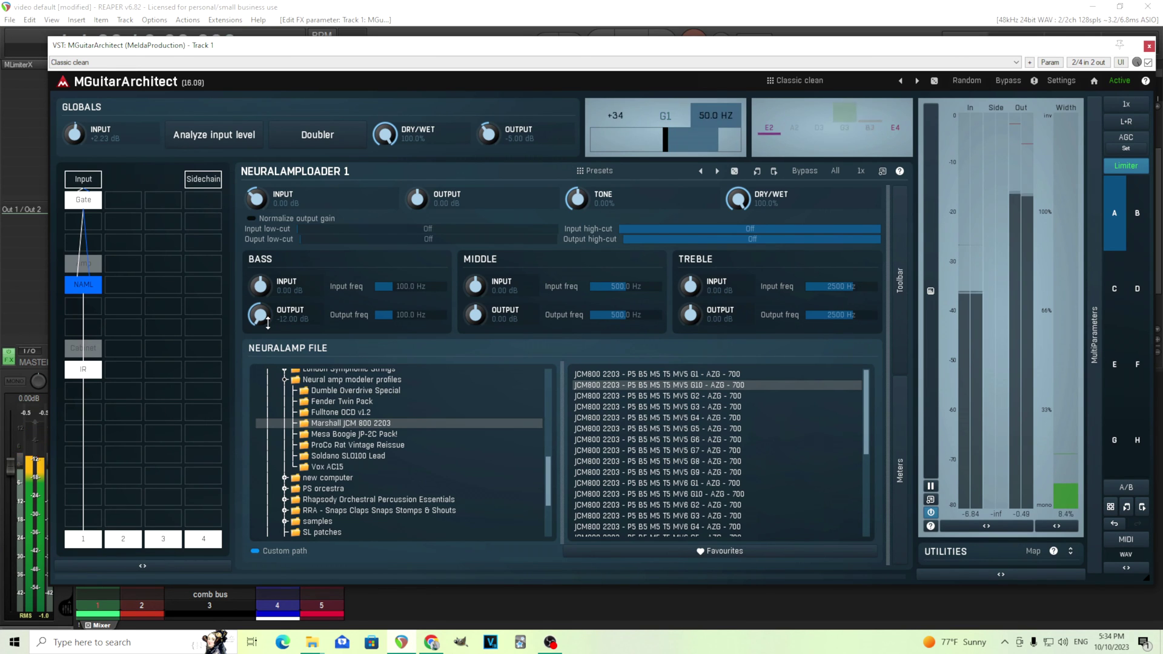
scroll(267, 322, up, 5)
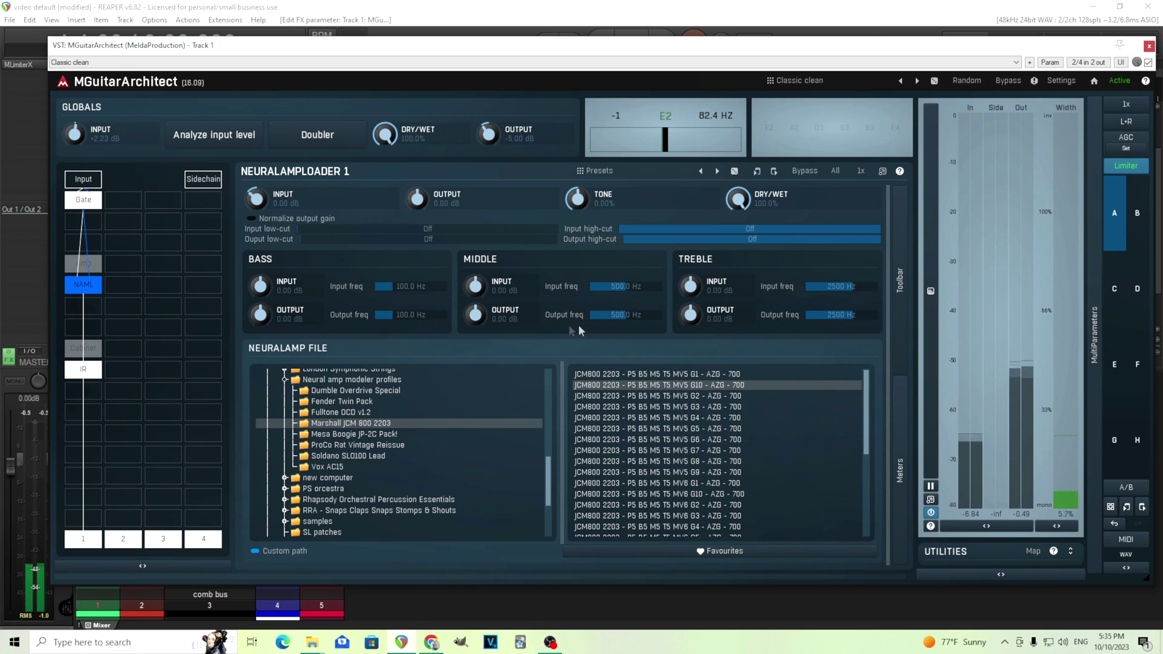
Try Middle Output at -12 dB with Output freq at 1000 Hz, try the Treble Output, and reset all three to defaults.
scroll(618, 314, down, 5)
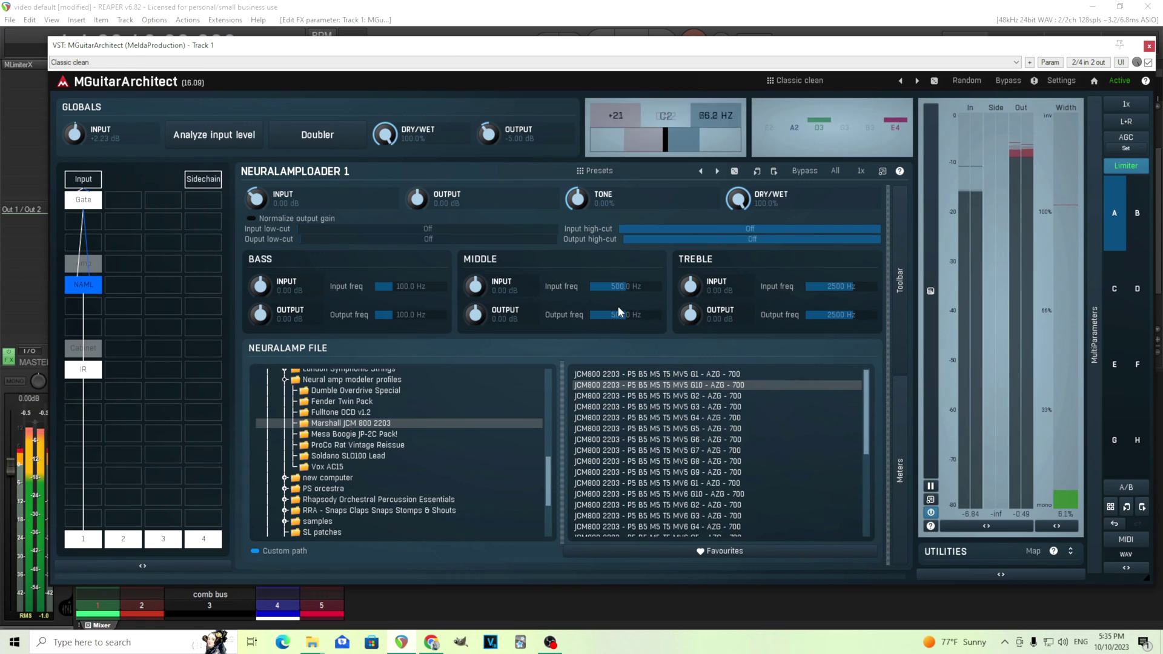
scroll(483, 314, up, 5)
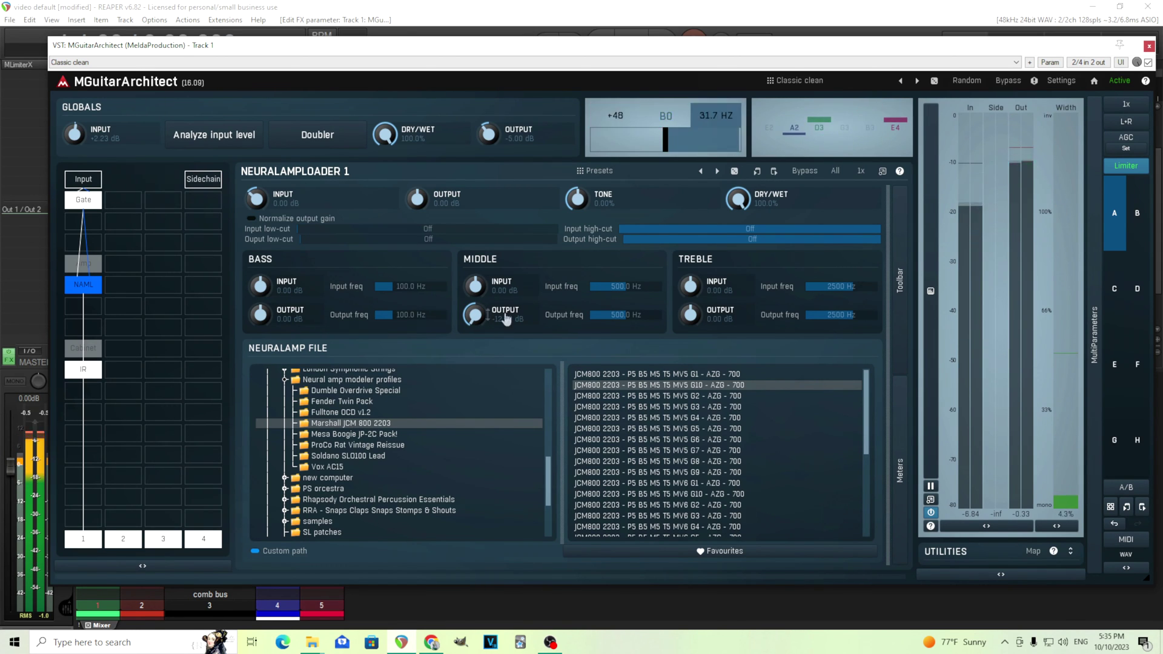
drag(595, 310, 598, 313)
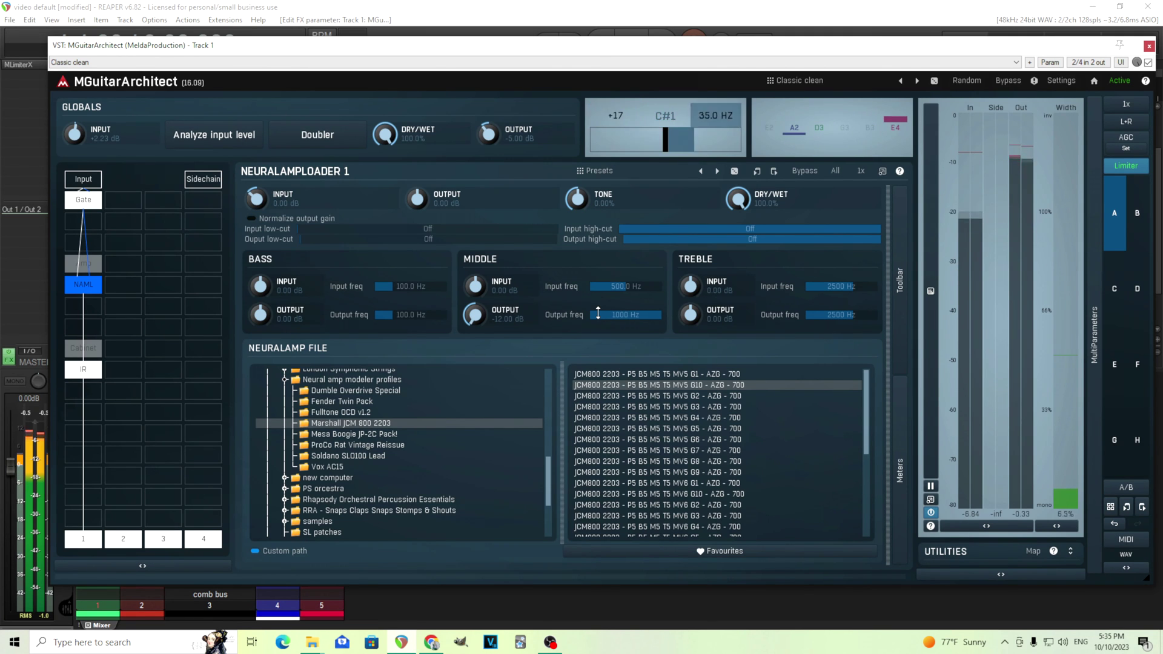
right_click(596, 312)
right_click(467, 313)
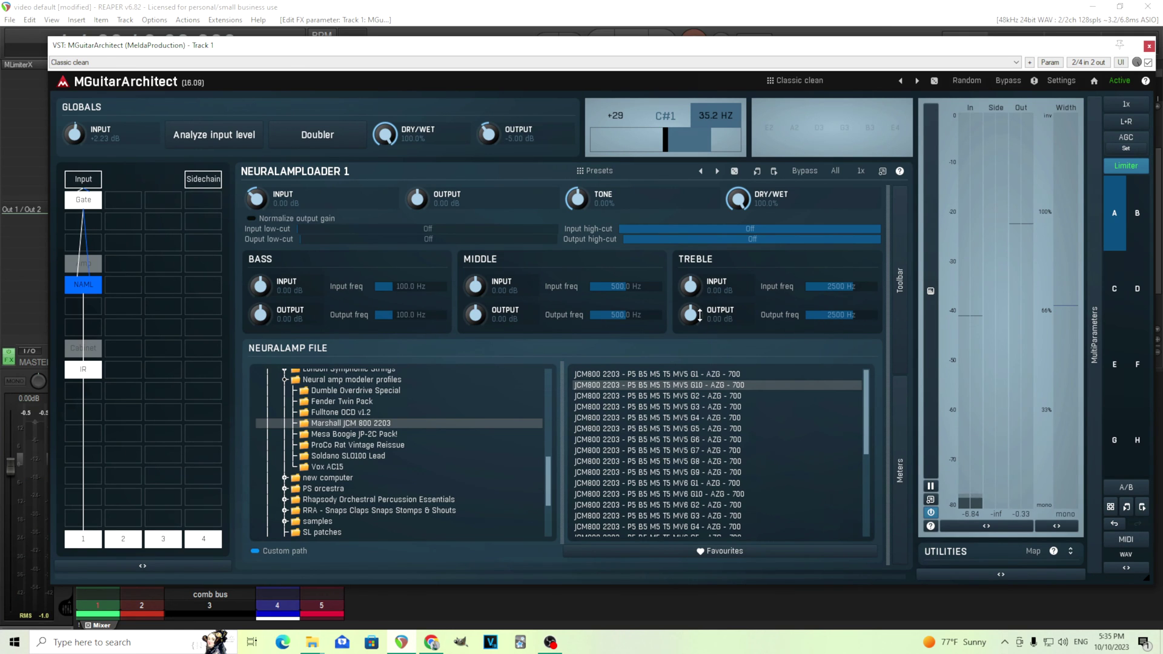
mouse_move(697, 313)
mouse_down()
mouse_move(698, 297)
mouse_move(698, 313)
mouse_up()
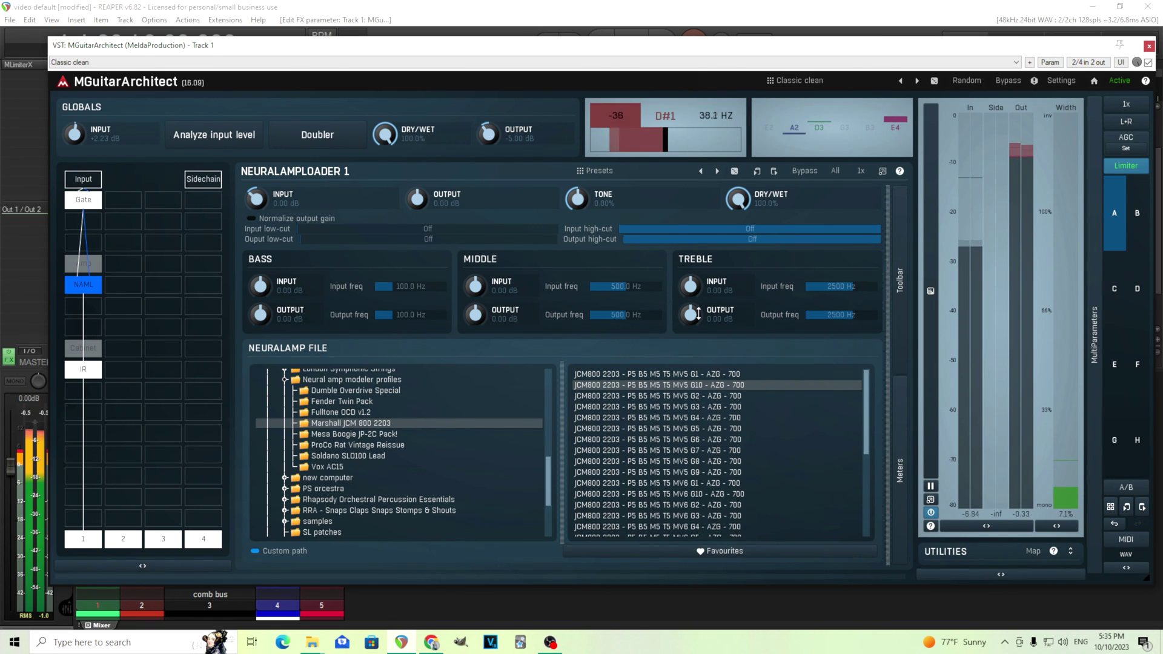
double_click(690, 314)
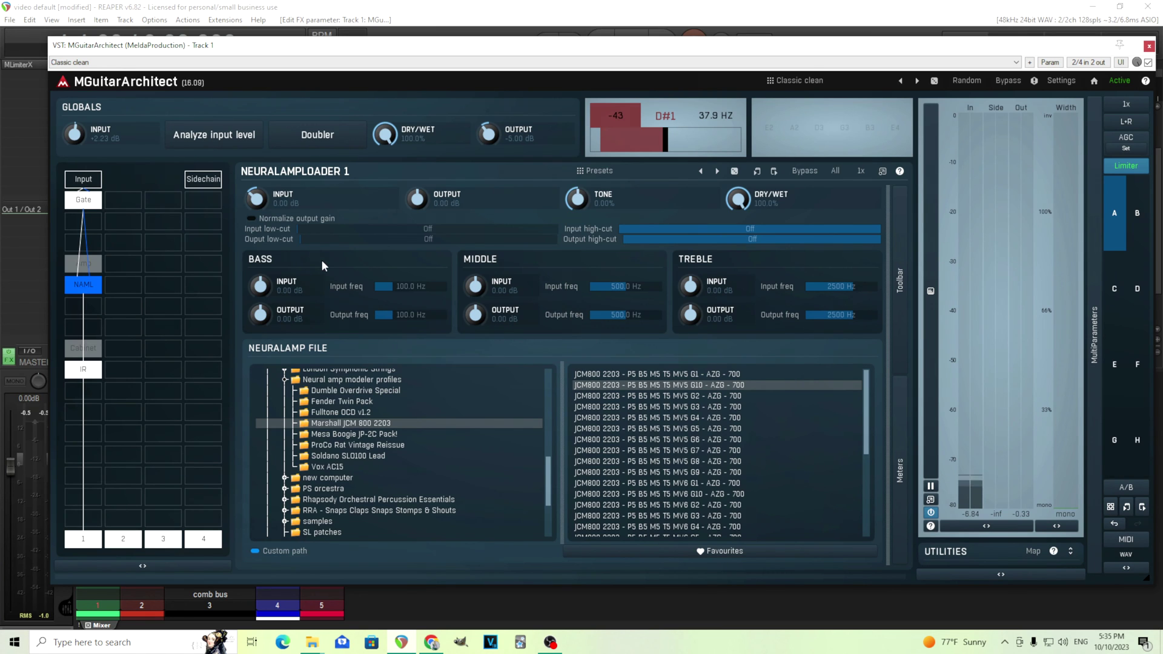
Try the loader's input low-cut at about 157 Hz and return it to Off.
drag(335, 229, 309, 237)
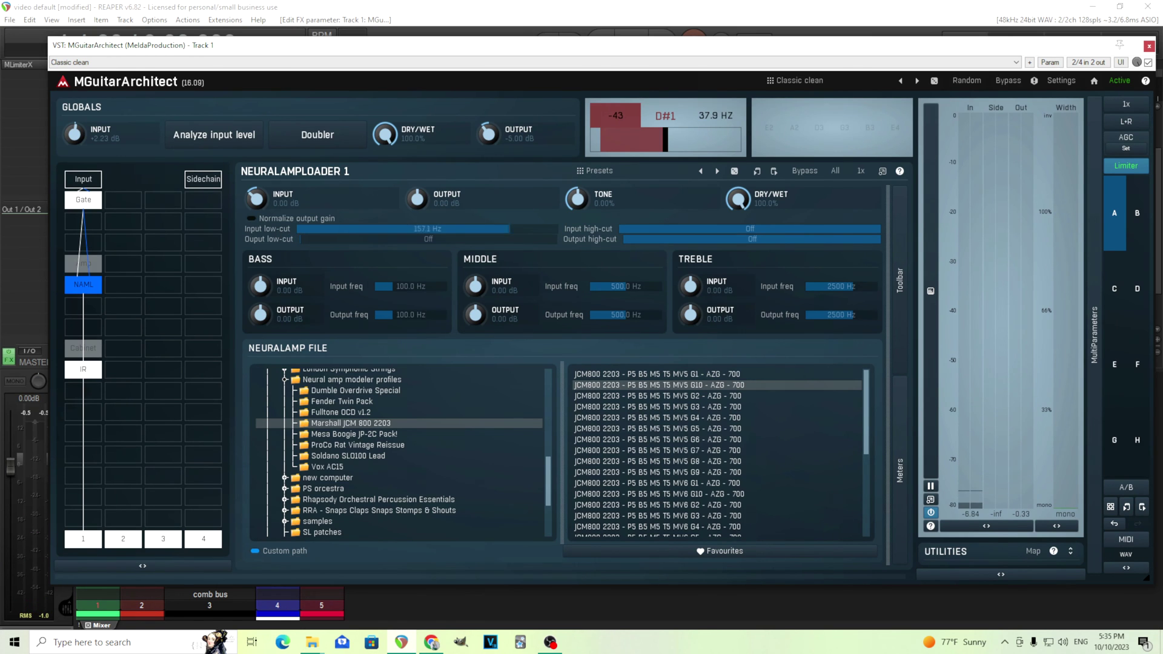
drag(556, 228, 297, 228)
drag(556, 228, 296, 228)
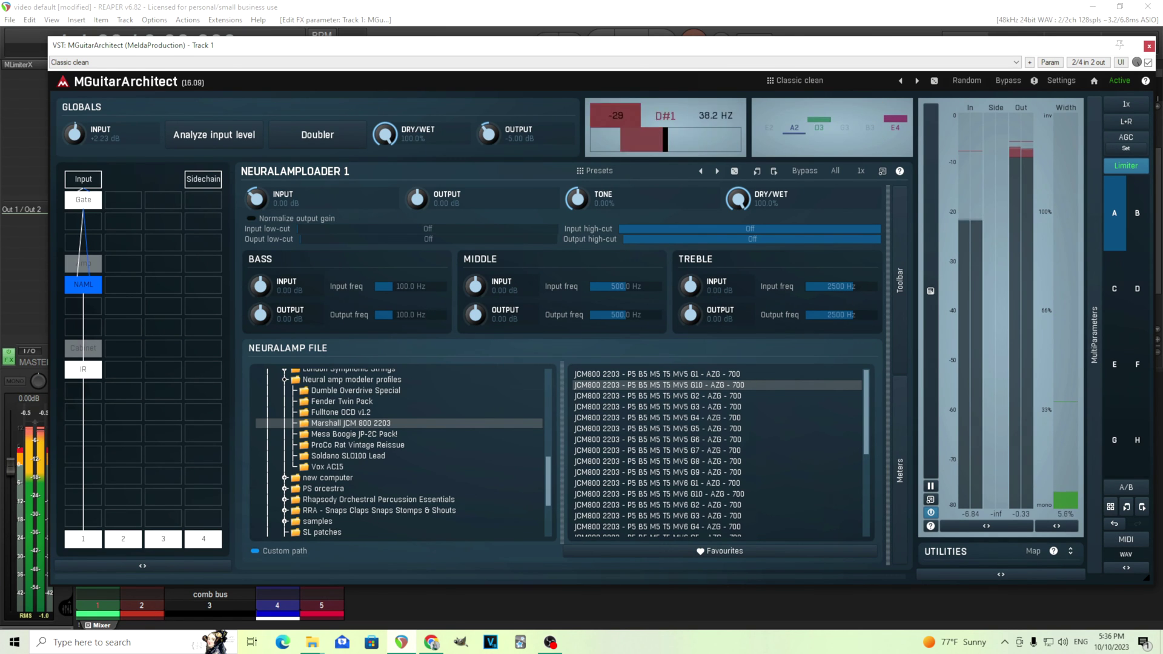
Try the Bass Input at +12 dB and -12 dB, resetting it to 0 dB.
drag(259, 295, 260, 234)
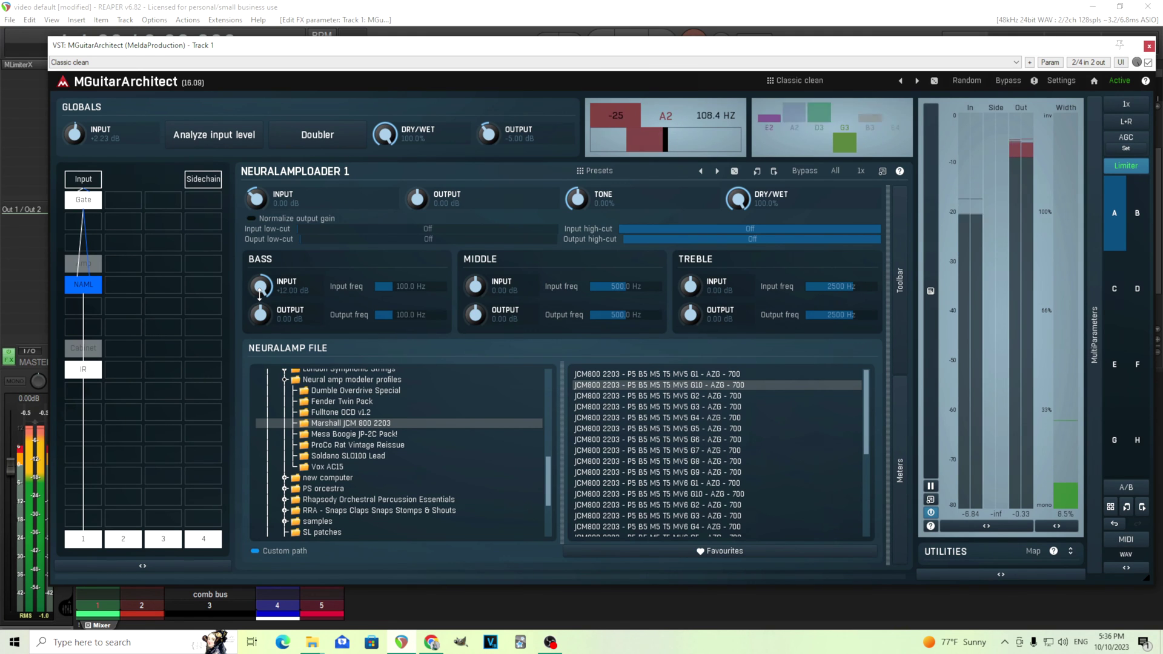
drag(259, 294, 260, 363)
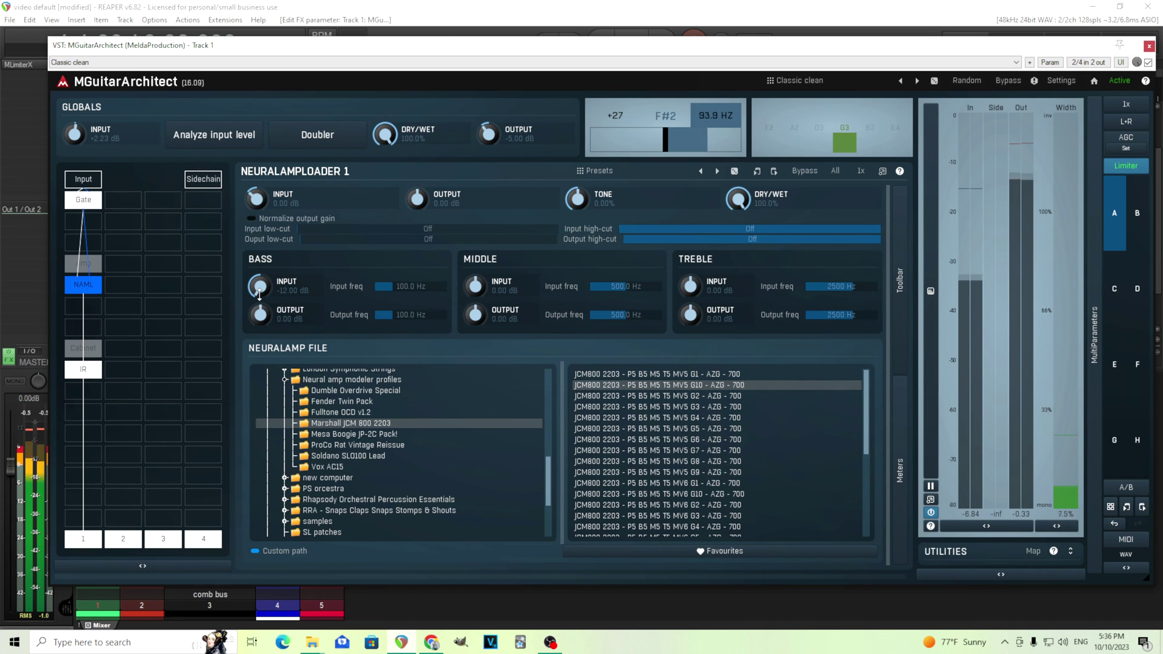
double_click(261, 282)
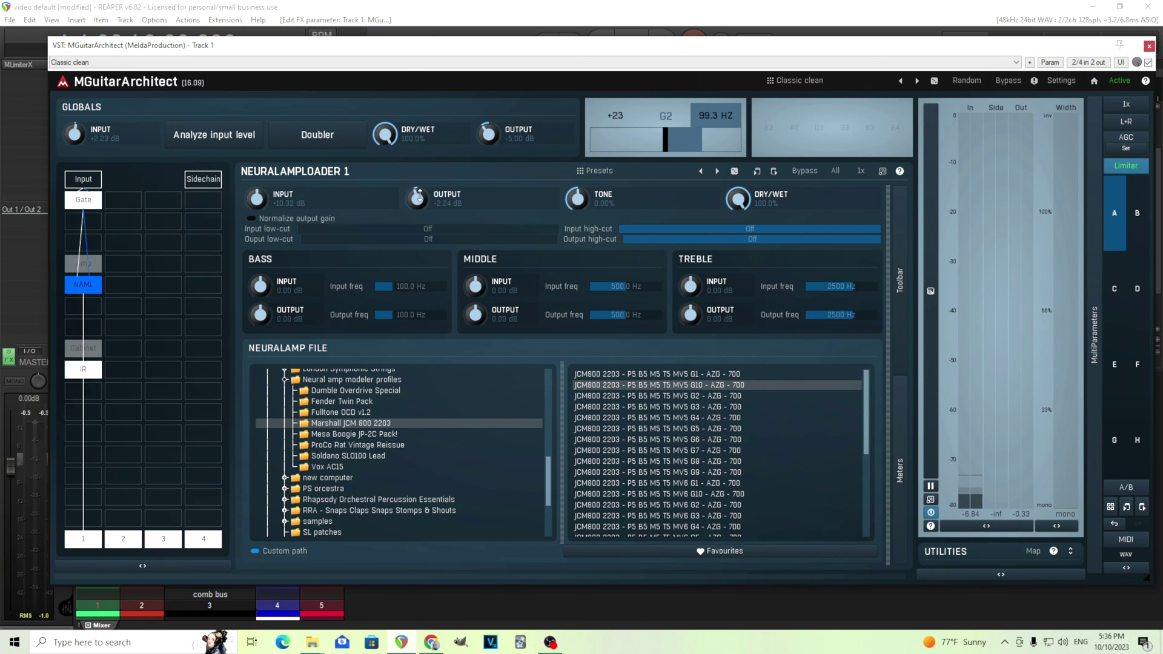
double_click(262, 281)
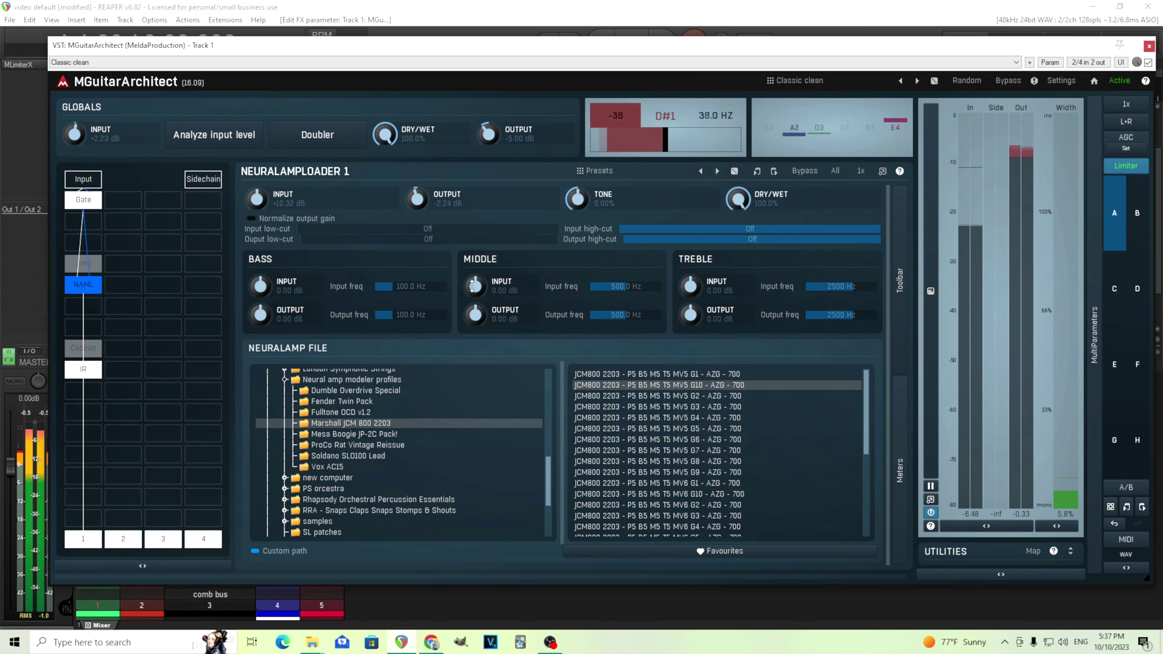
Try Middle Input at +12 dB and Treble Input at +12 dB and -12 dB, resetting both to 0 dB.
drag(474, 286, 471, 279)
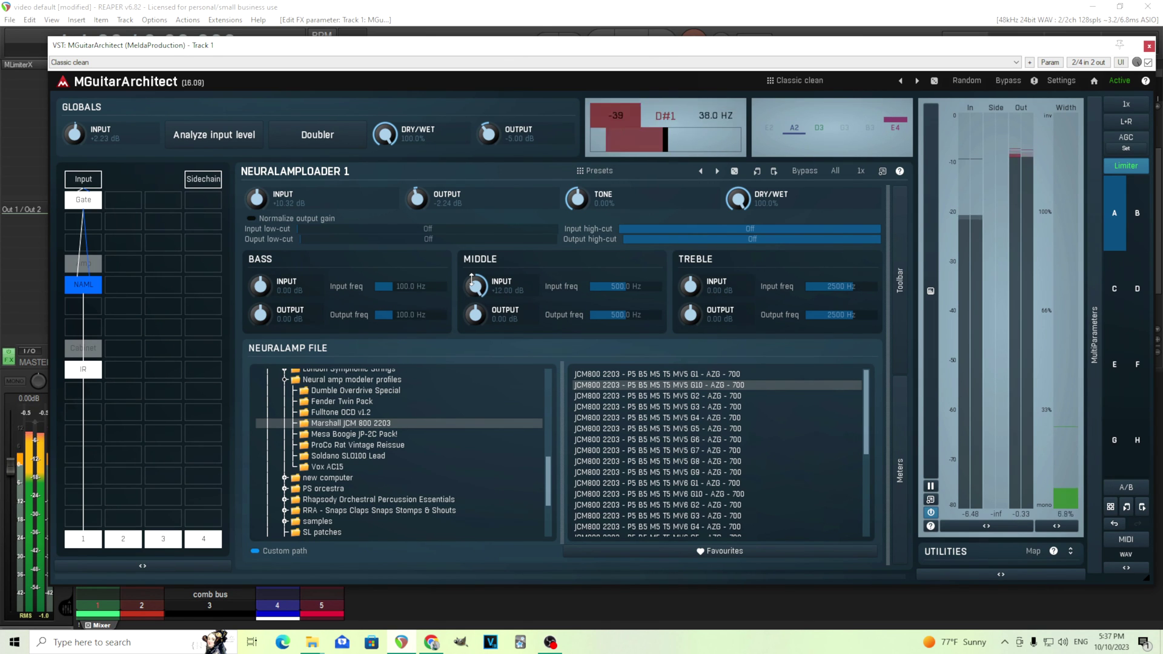
drag(472, 280, 471, 340)
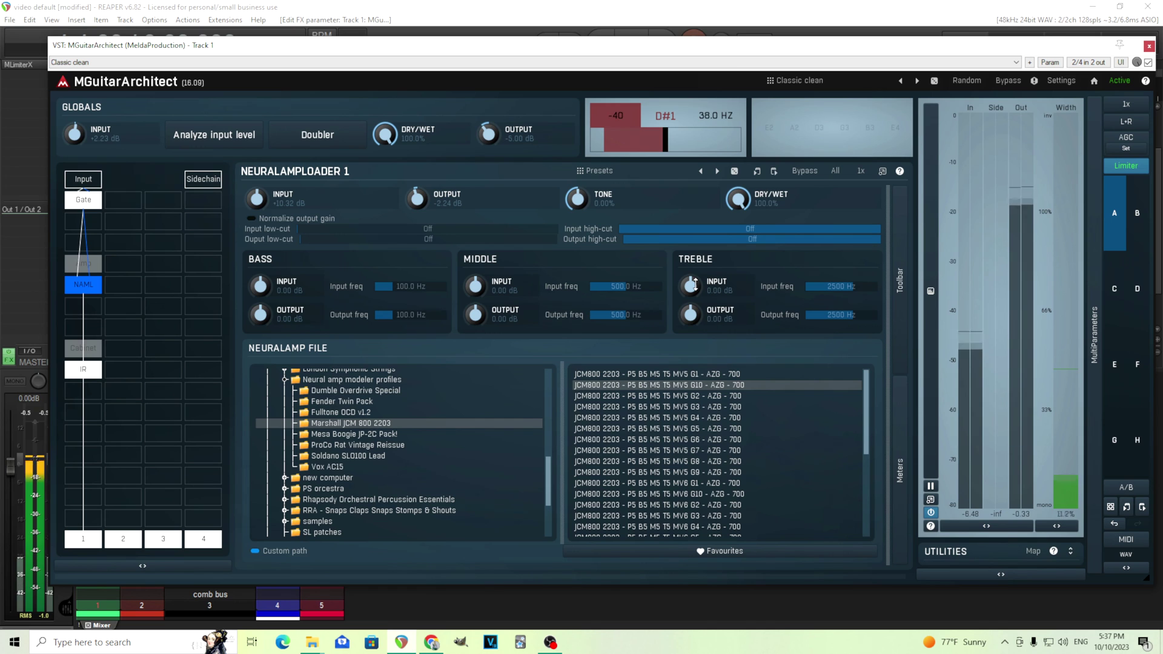
drag(696, 285, 695, 242)
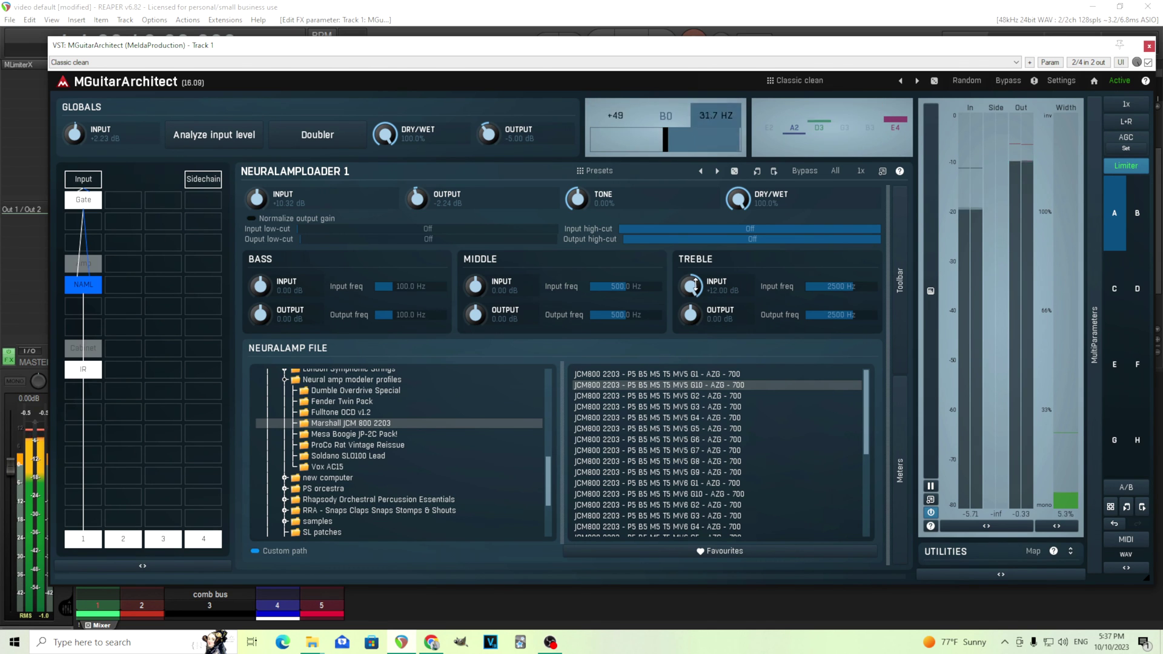
scroll(694, 284, down, 10)
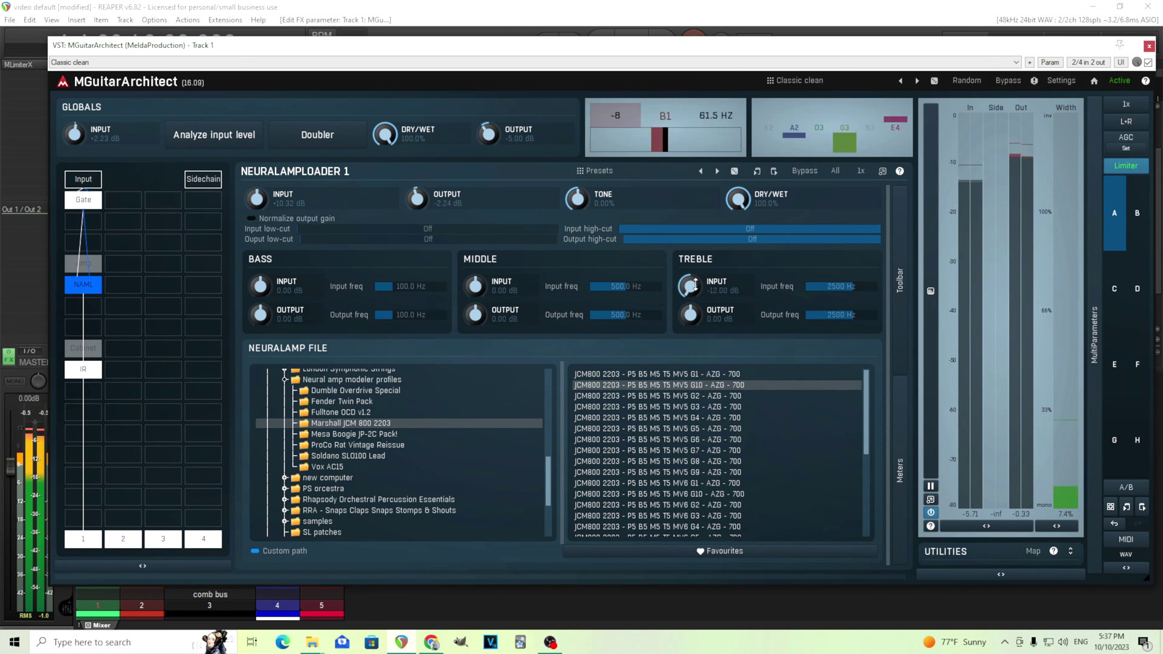
scroll(694, 283, up, 5)
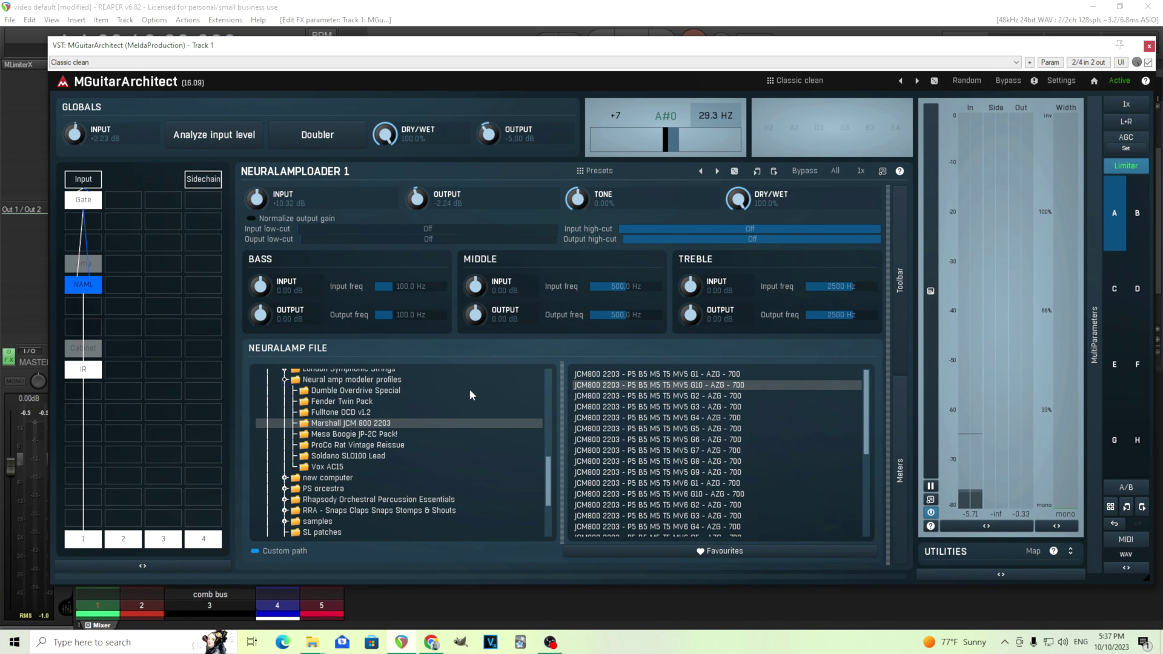
Switch to Chrome and look through the Popular amp, pedal and IR packs on ToneHunt.
drag(862, 440, 878, 367)
mouse_move(434, 643)
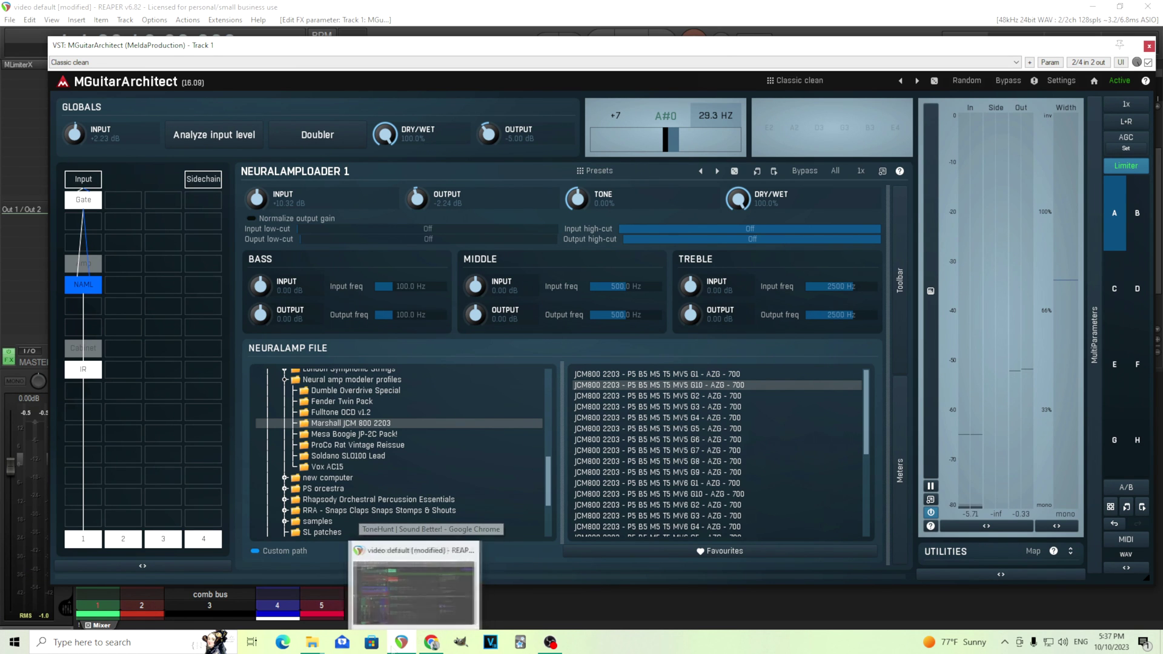
click(433, 643)
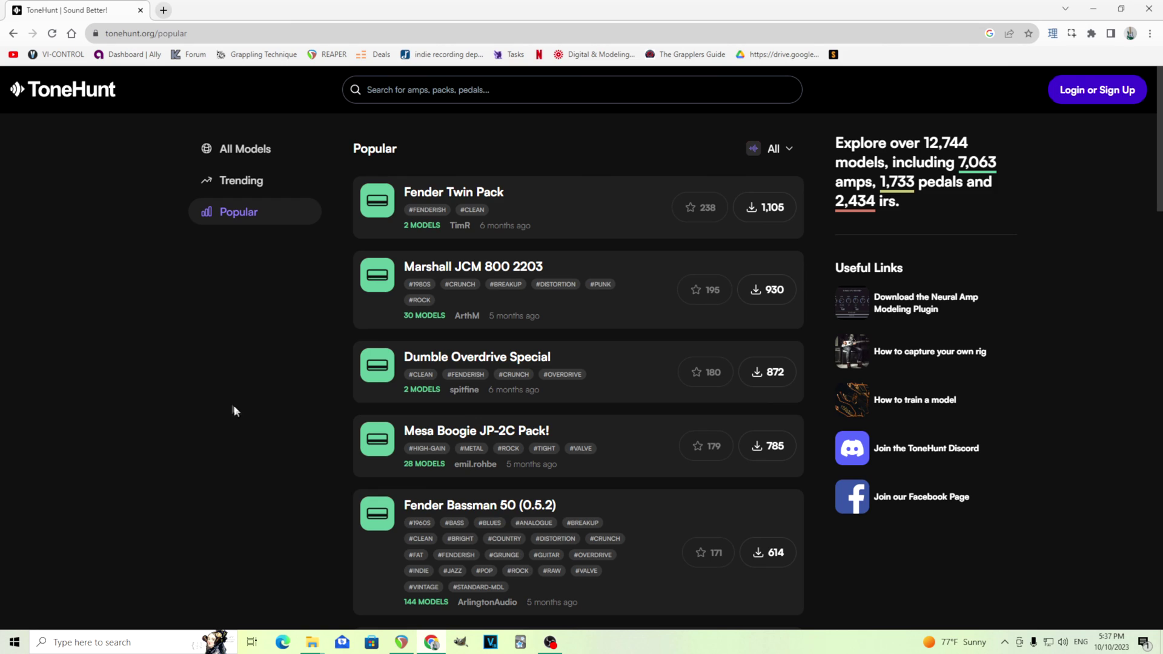
scroll(311, 291, down, 10)
scroll(309, 291, down, 10)
scroll(442, 415, up, 3)
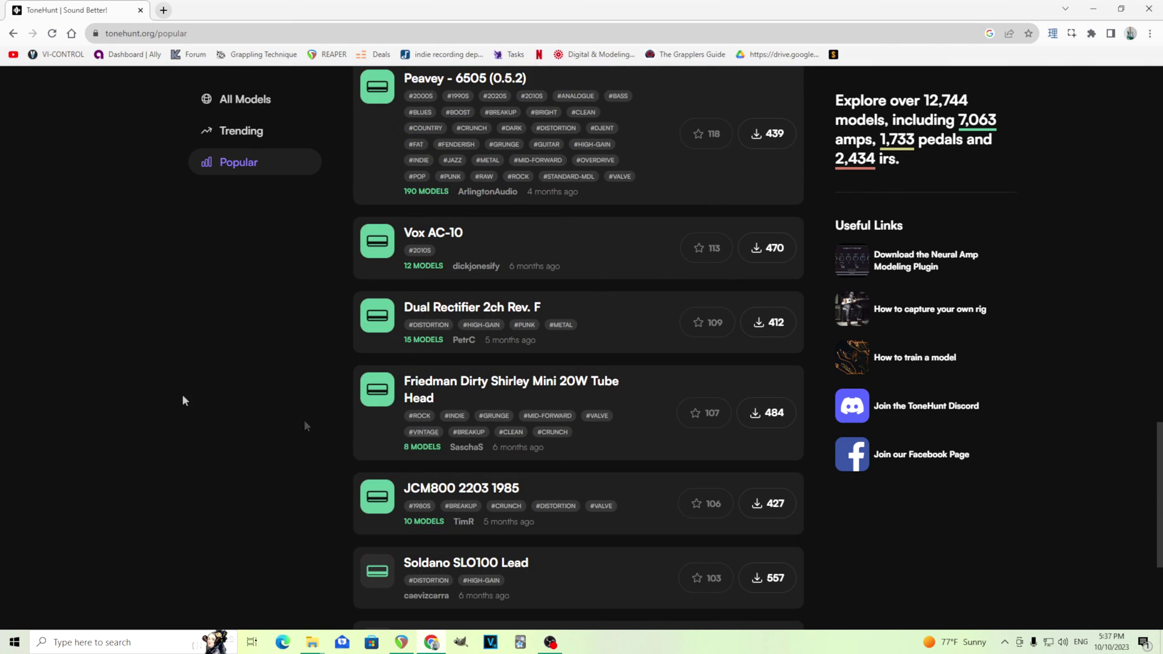
scroll(172, 393, up, 10)
scroll(172, 402, up, 5)
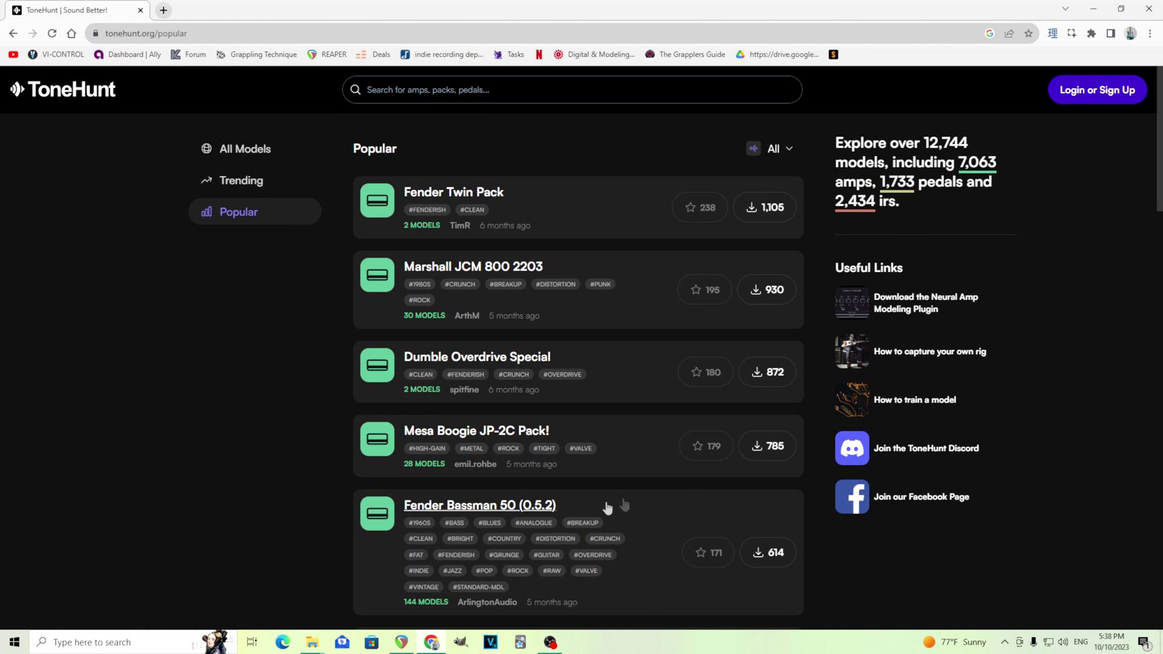
scroll(545, 383, down, 1)
scroll(545, 382, down, 7)
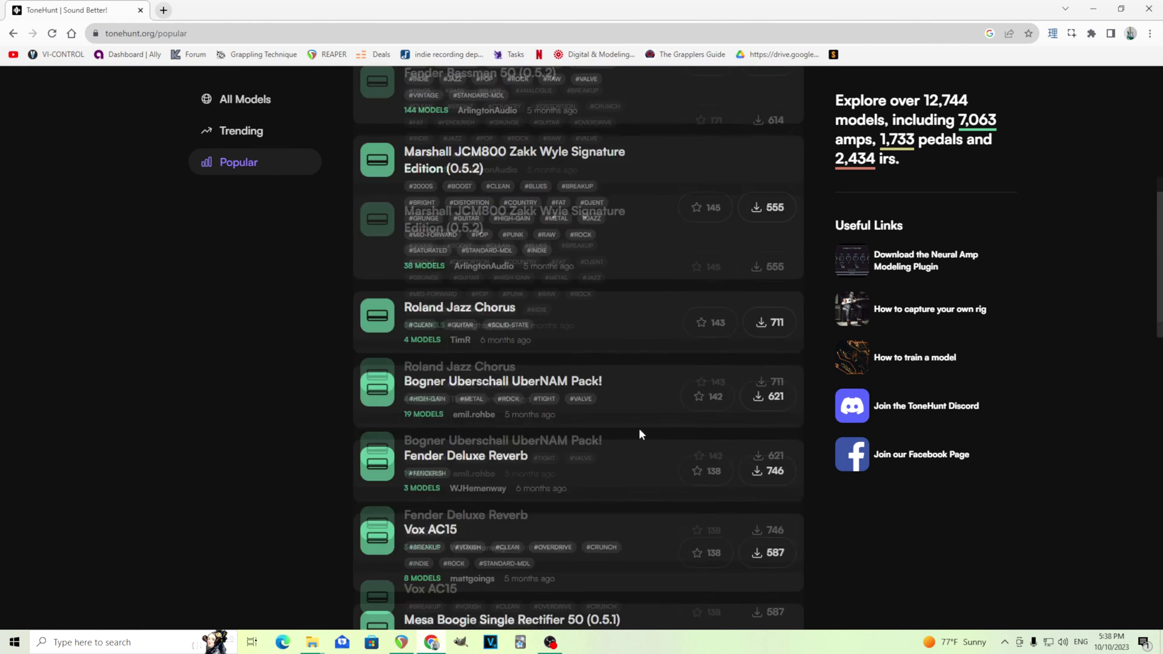
scroll(639, 432, down, 6)
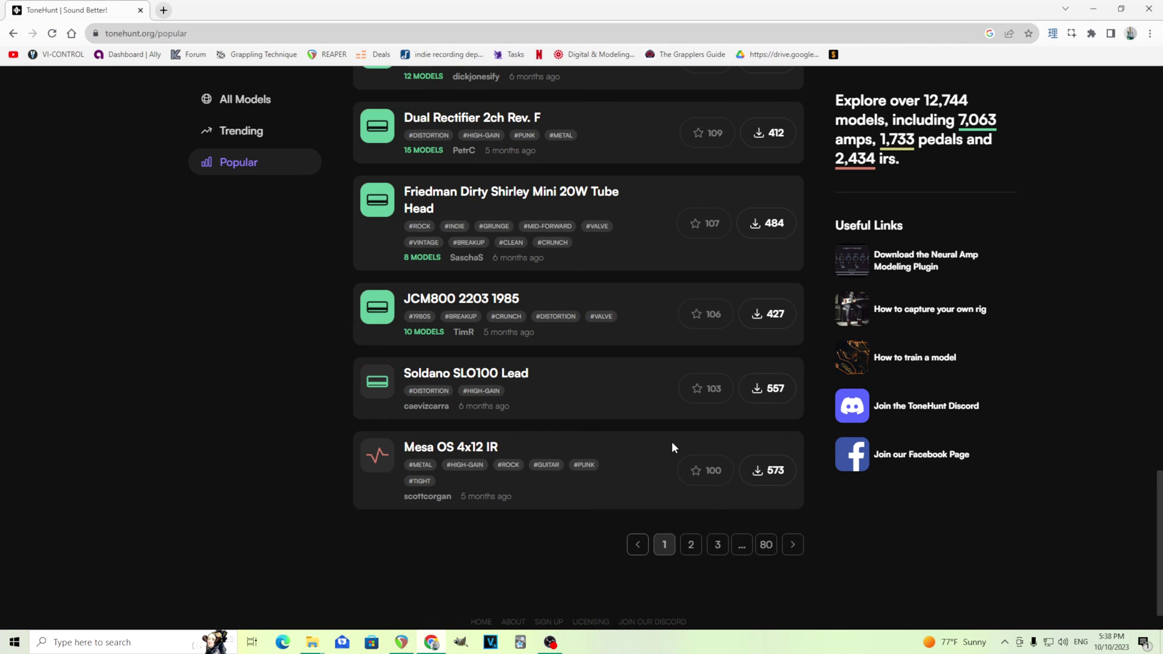
scroll(569, 436, up, 10)
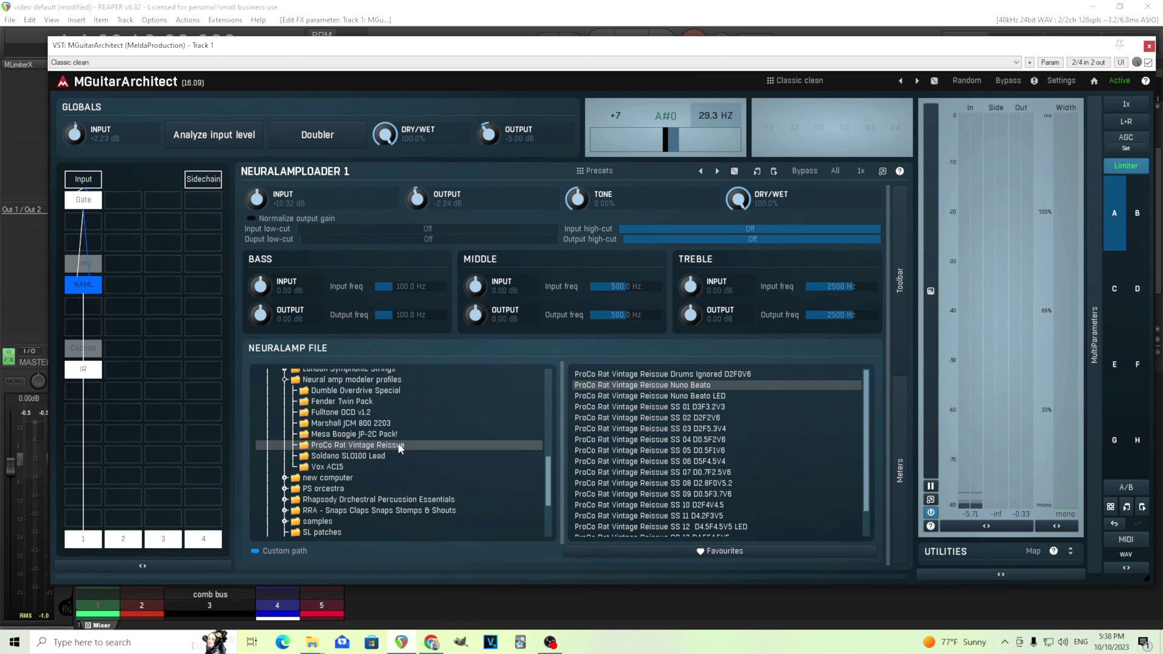
Back in REAPER, browse the Fulltone OCD v1.2 profiles in the NAM loader and open the ImpulseResponse module's settings.
click(371, 412)
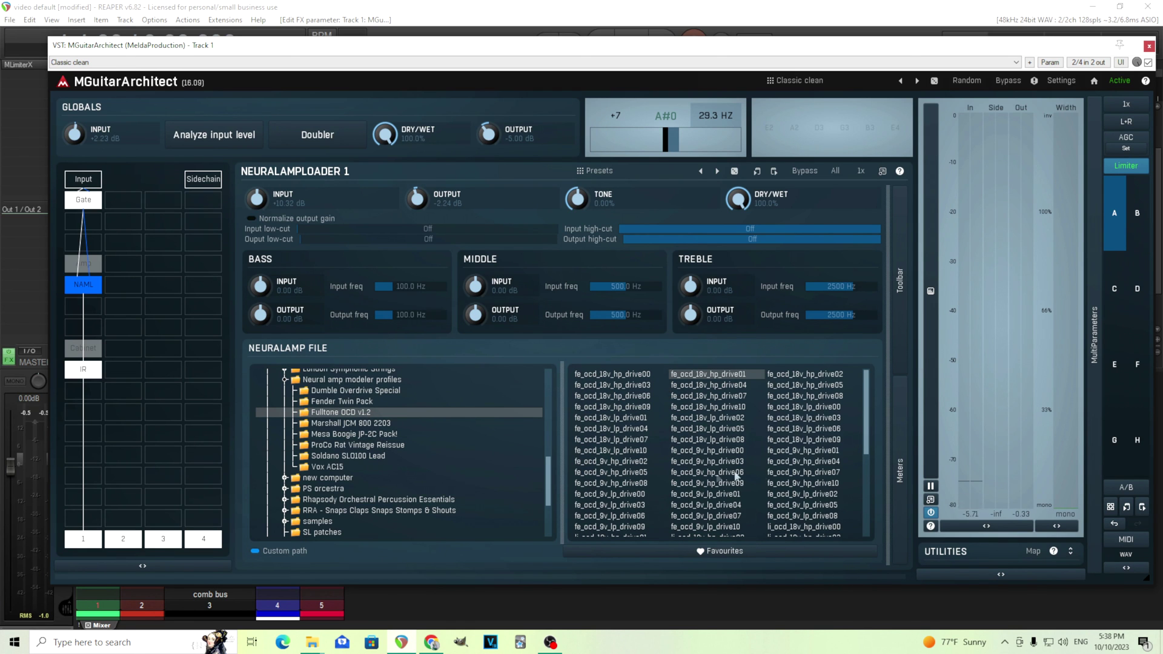
drag(865, 442, 874, 379)
click(83, 369)
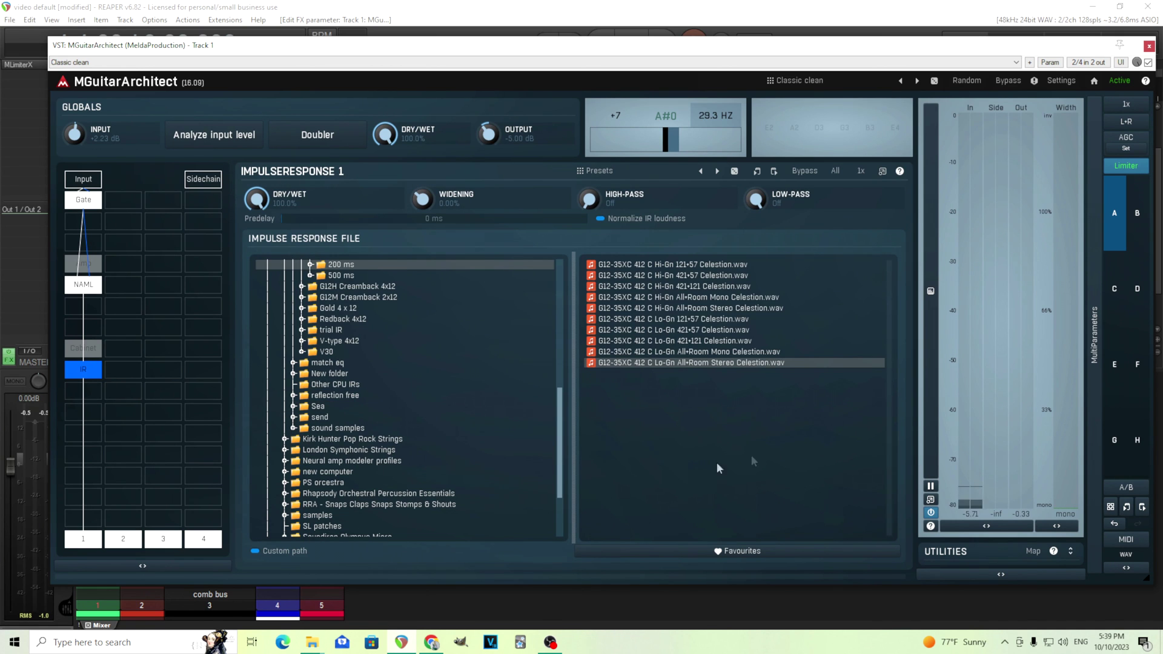